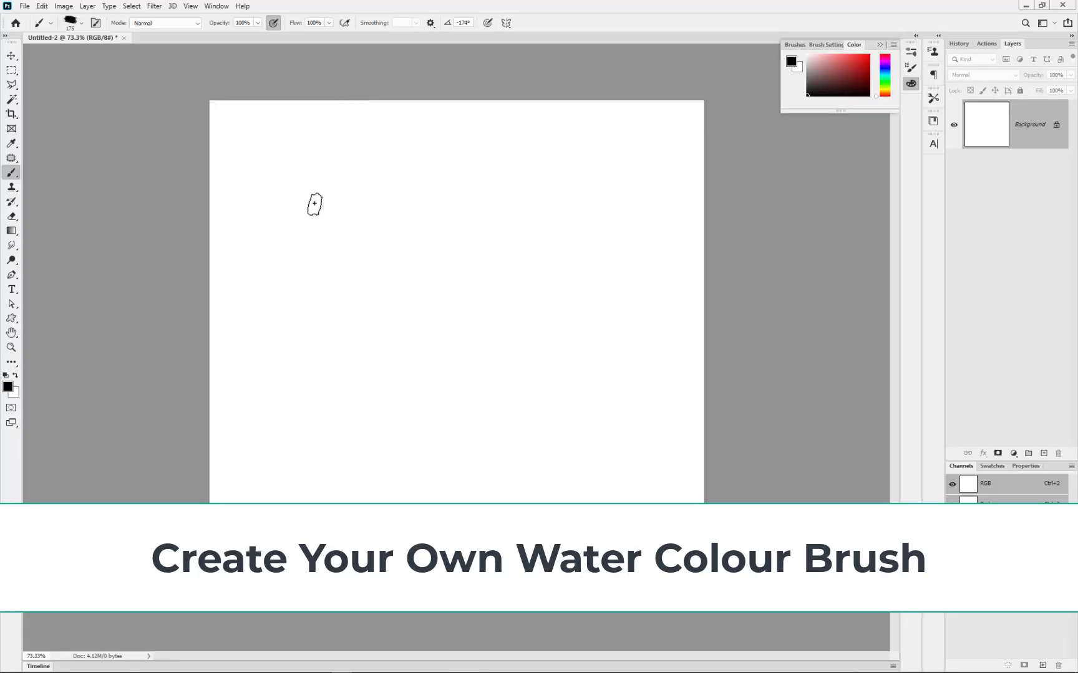
Paint a grey watercolour stroke down the canvas, then a light pink stroke beside it.
mouse_move(301, 202)
mouse_down()
mouse_move(316, 391)
mouse_move(341, 465)
mouse_up()
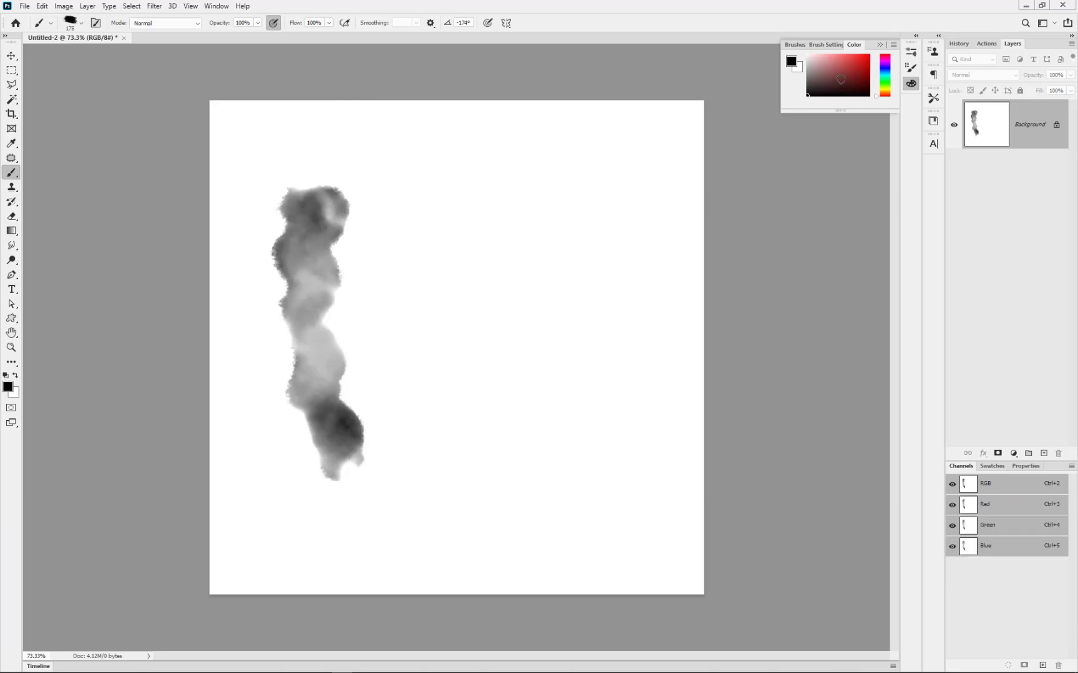
drag(848, 64, 825, 55)
drag(449, 201, 471, 452)
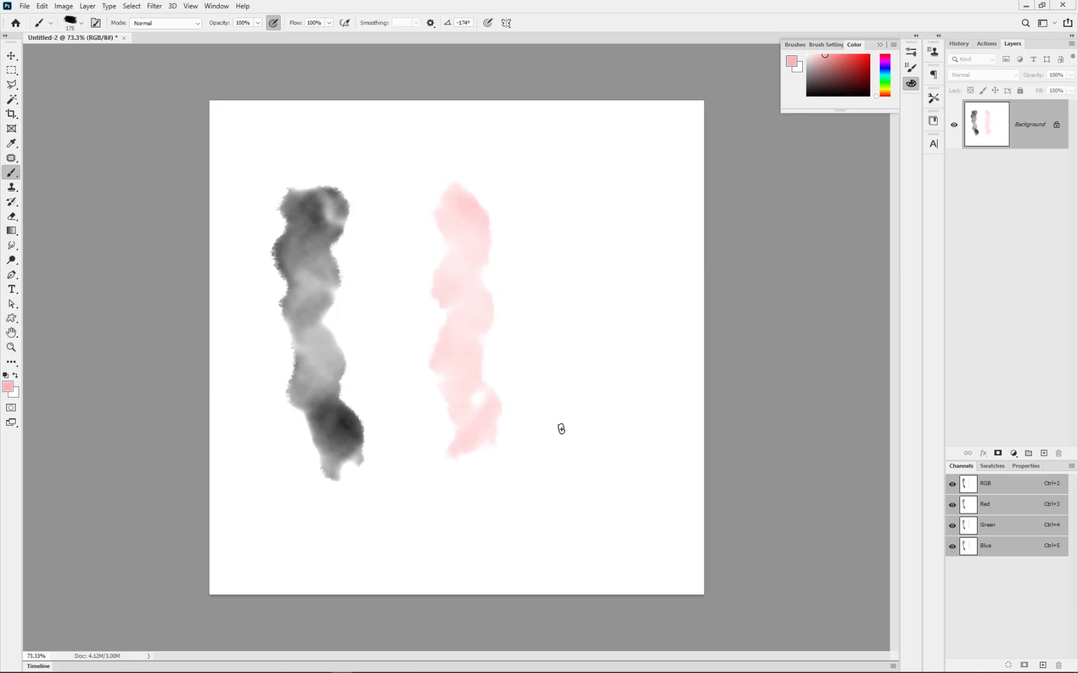
Switch to light green and paint strokes right of the pink, overlapping its upper part.
click(887, 80)
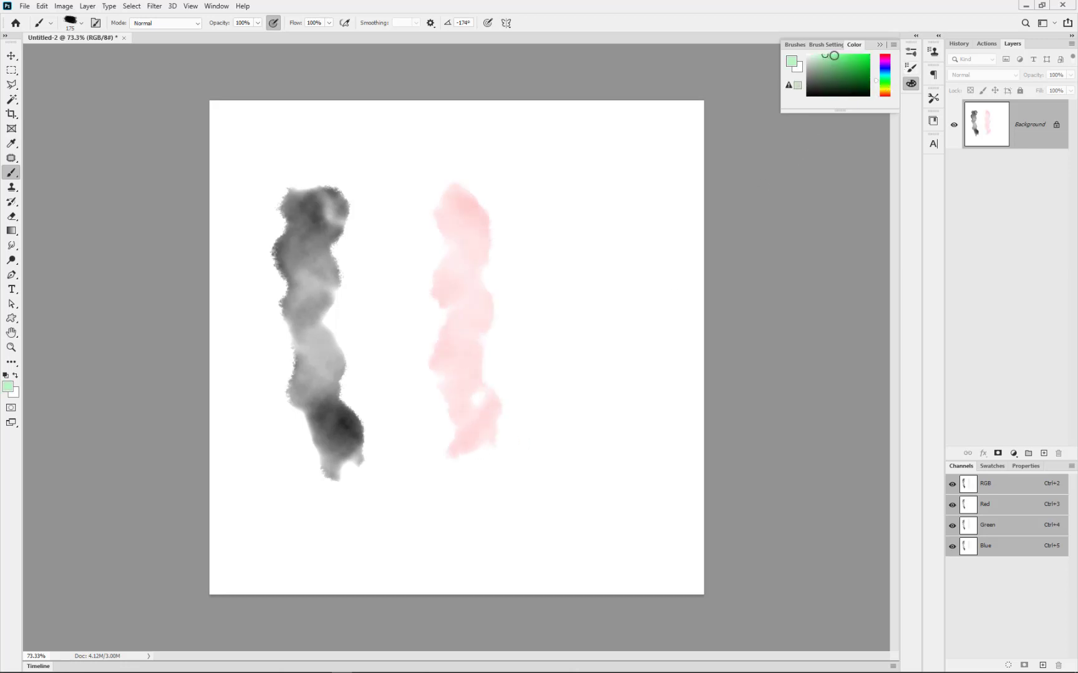
drag(826, 55, 834, 55)
mouse_move(590, 189)
mouse_down()
mouse_move(614, 270)
mouse_move(602, 305)
mouse_move(619, 474)
mouse_up()
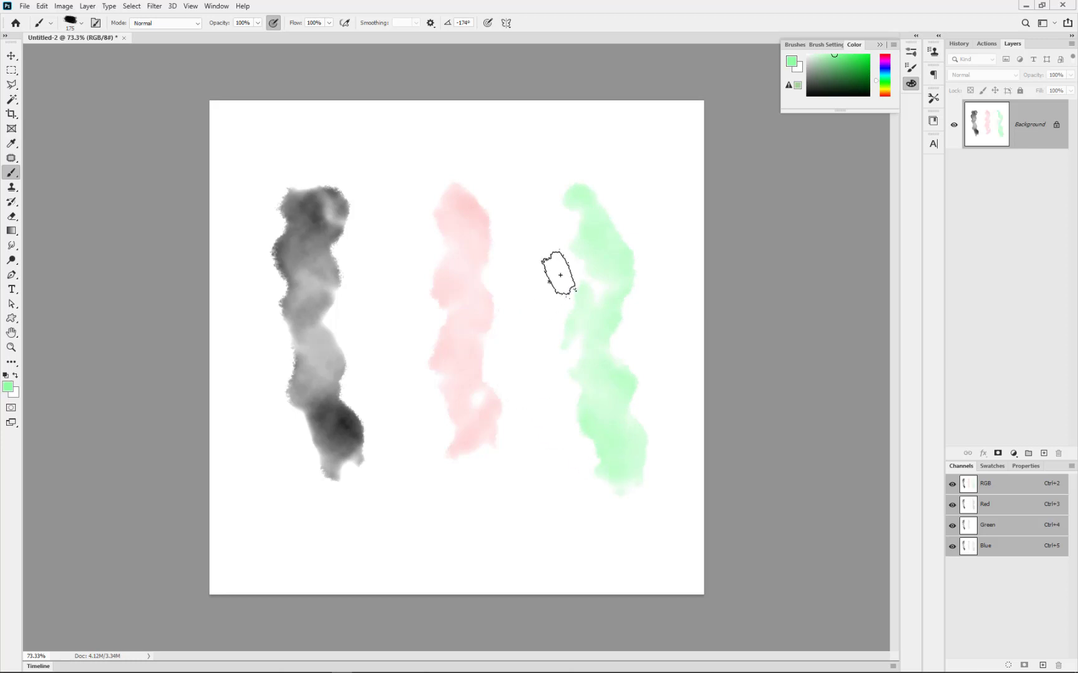
drag(558, 272, 587, 289)
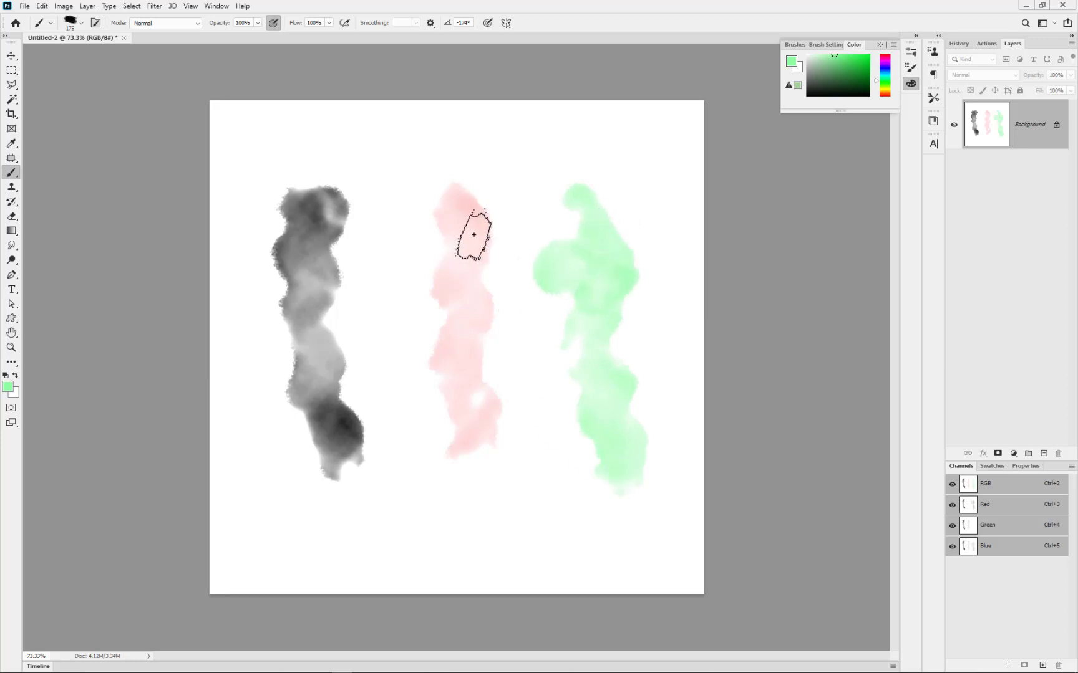
mouse_move(474, 233)
mouse_down()
mouse_move(511, 214)
mouse_move(474, 326)
mouse_move(460, 332)
mouse_move(468, 348)
mouse_move(368, 328)
mouse_move(327, 262)
mouse_move(325, 252)
mouse_move(342, 237)
mouse_up()
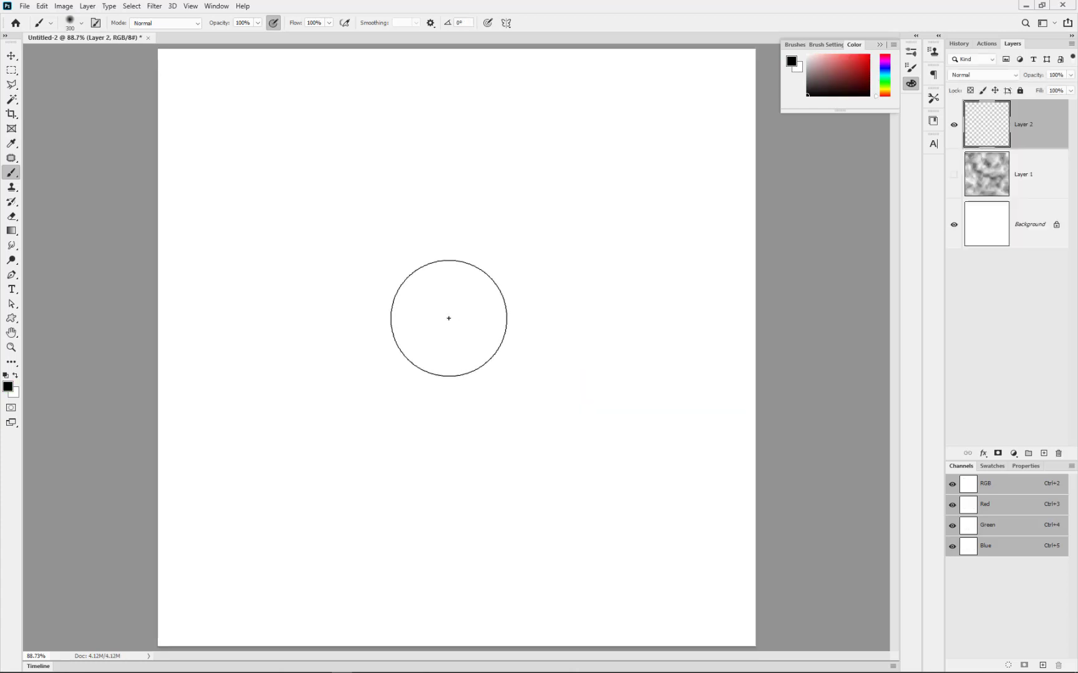
Test a soft dab, set brush hardness to 100%, stamp a hard test dot, then undo the dabs.
mouse_move(456, 320)
mouse_down()
mouse_move(461, 349)
mouse_move(457, 320)
mouse_move(470, 308)
mouse_up()
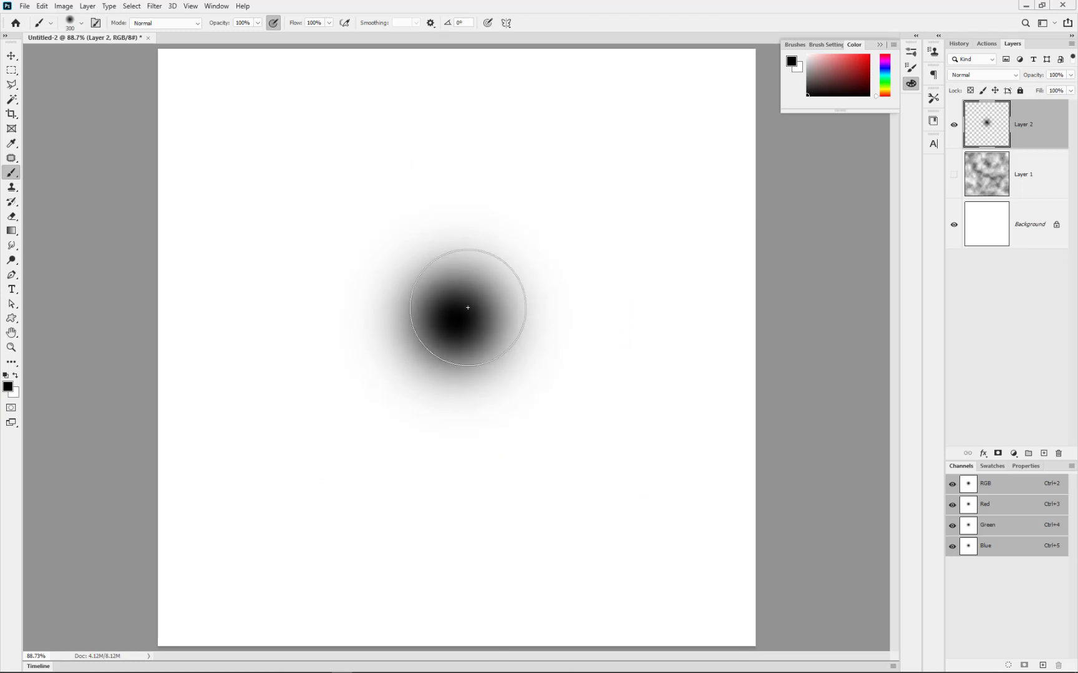
right_click(467, 307)
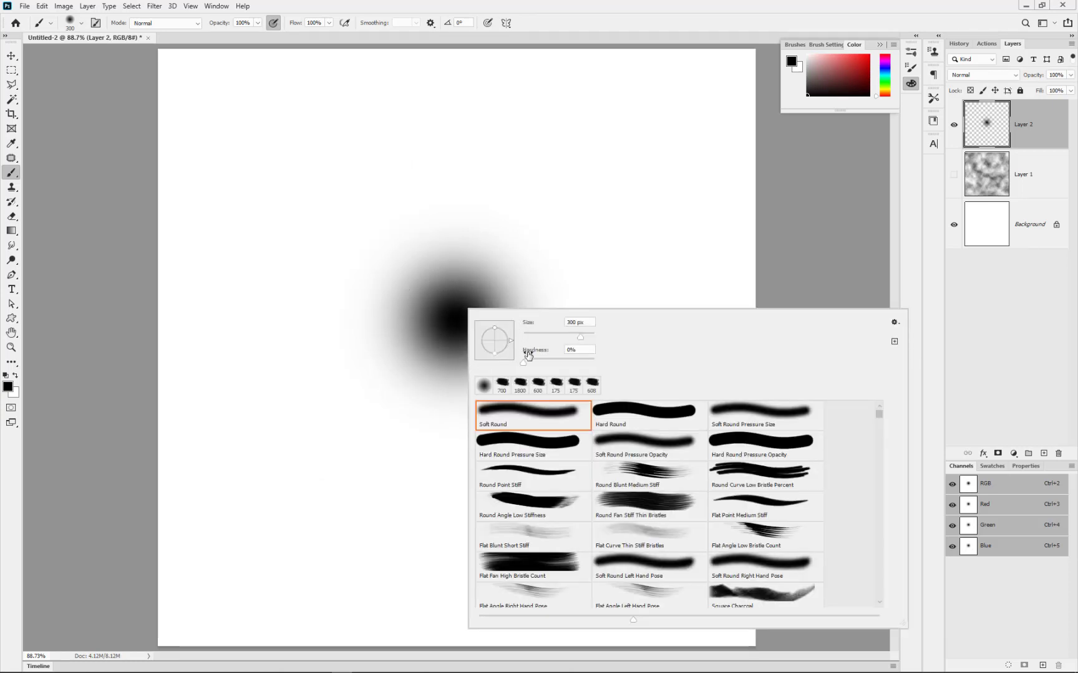
key(shift+bracketright)
key(shift+bracketright)
key(shift+bracketright)
key(shift+bracketright)
click(318, 214)
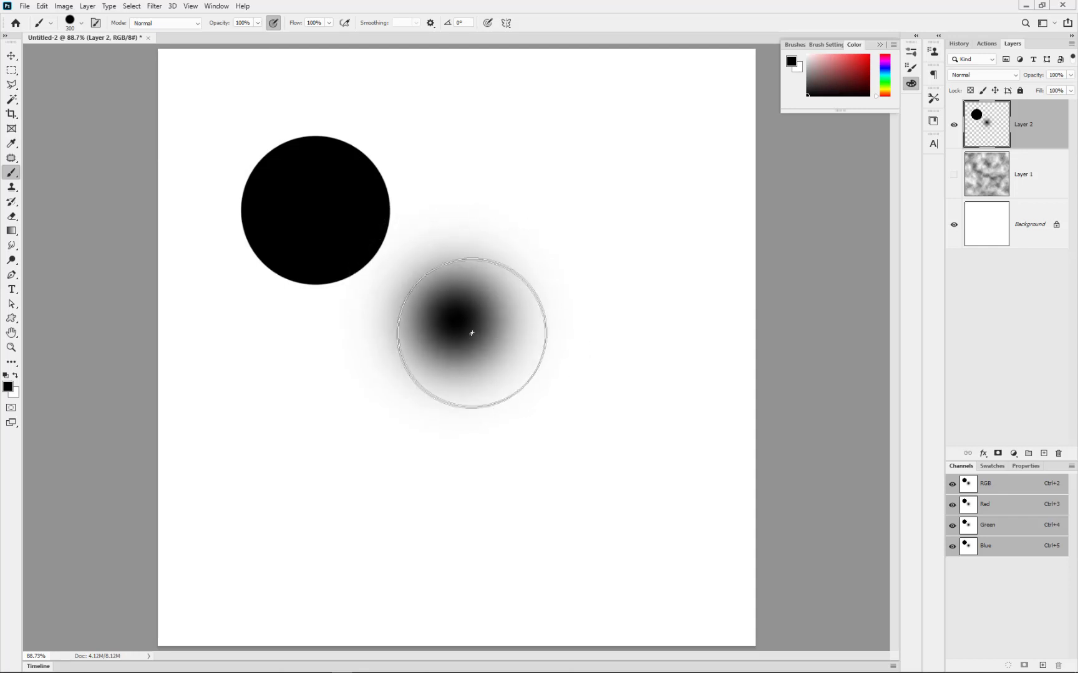
key(ctrl+z)
key(ctrl+z)
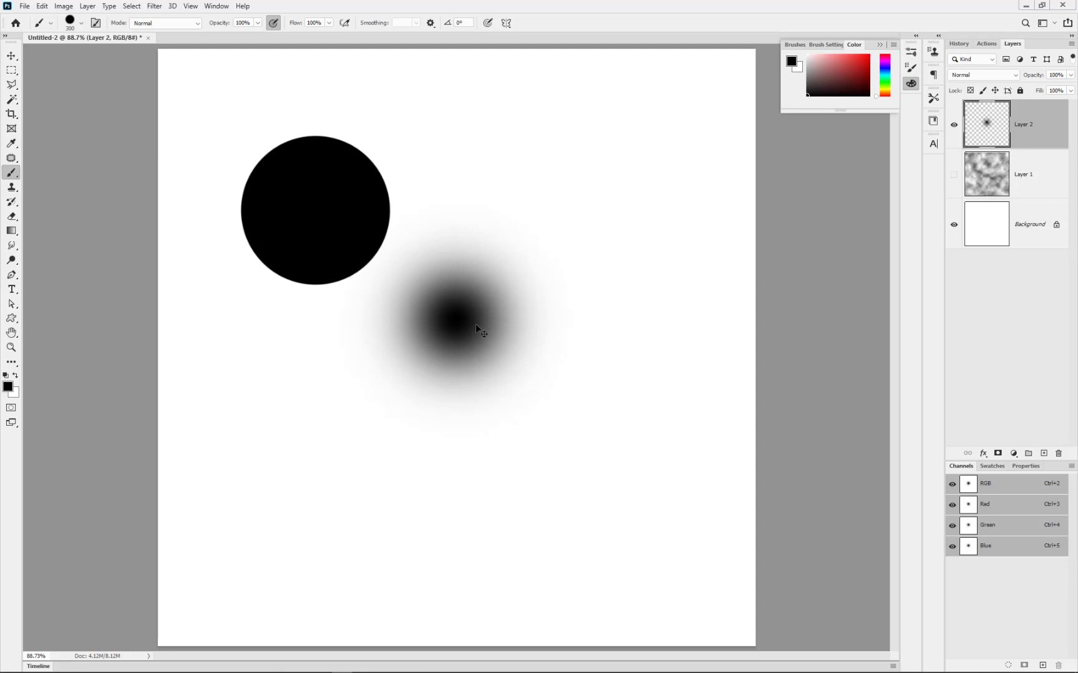
Scroll through the entire brush preset list in the options-bar preset picker.
click(83, 23)
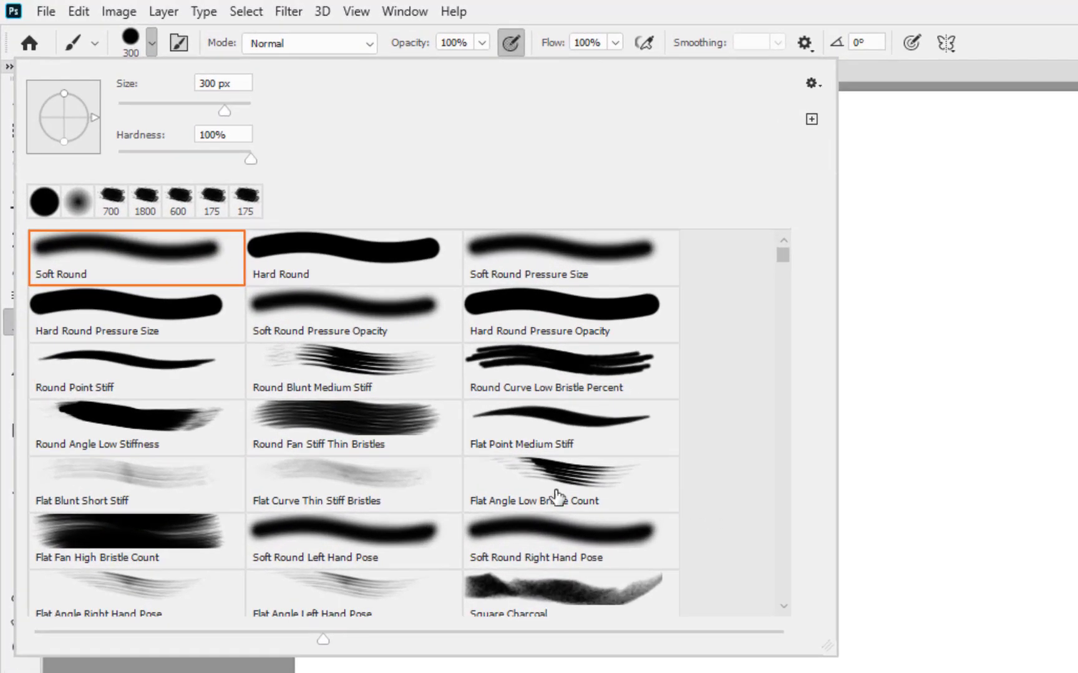
scroll(481, 422, down, 4)
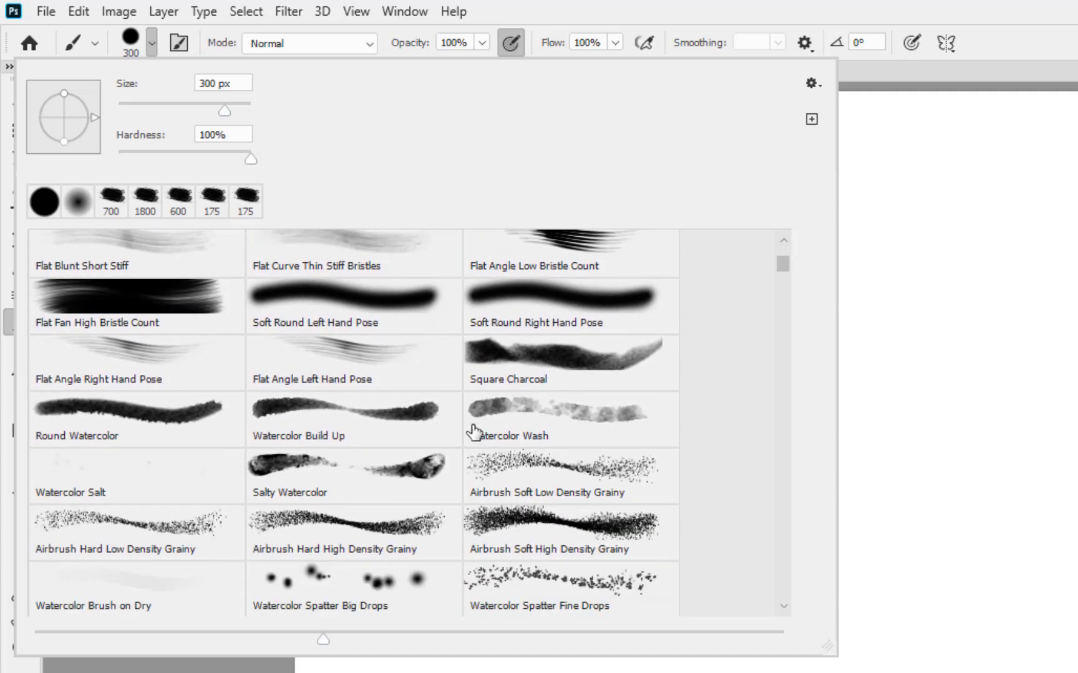
scroll(474, 431, down, 1)
scroll(474, 431, down, 2)
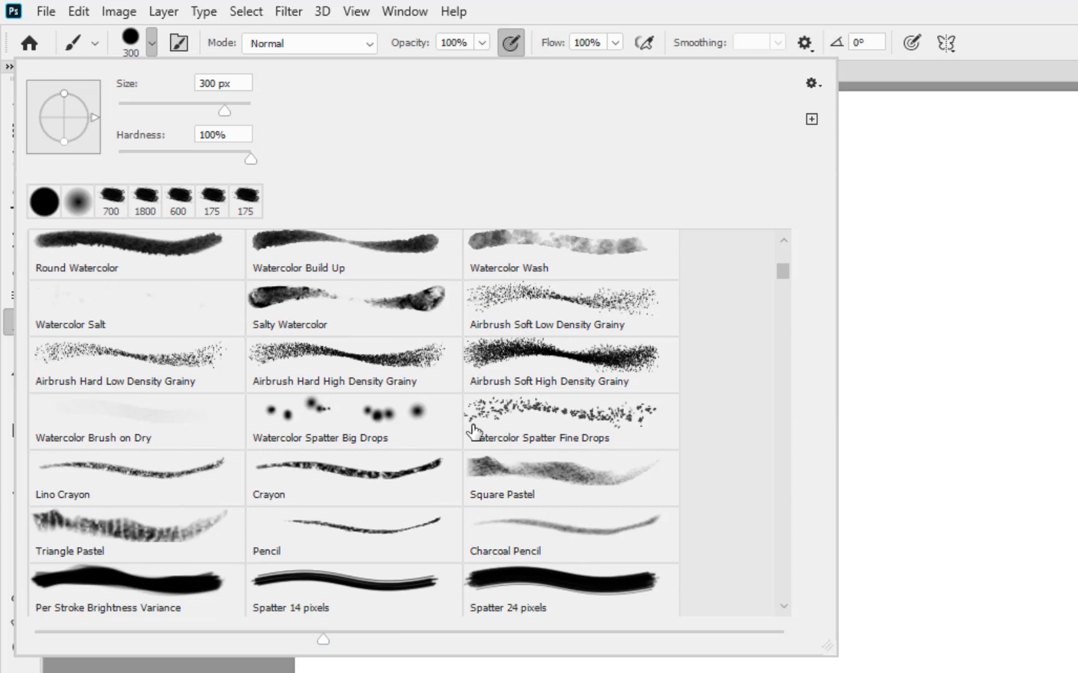
scroll(465, 437, down, 2)
scroll(385, 440, down, 2)
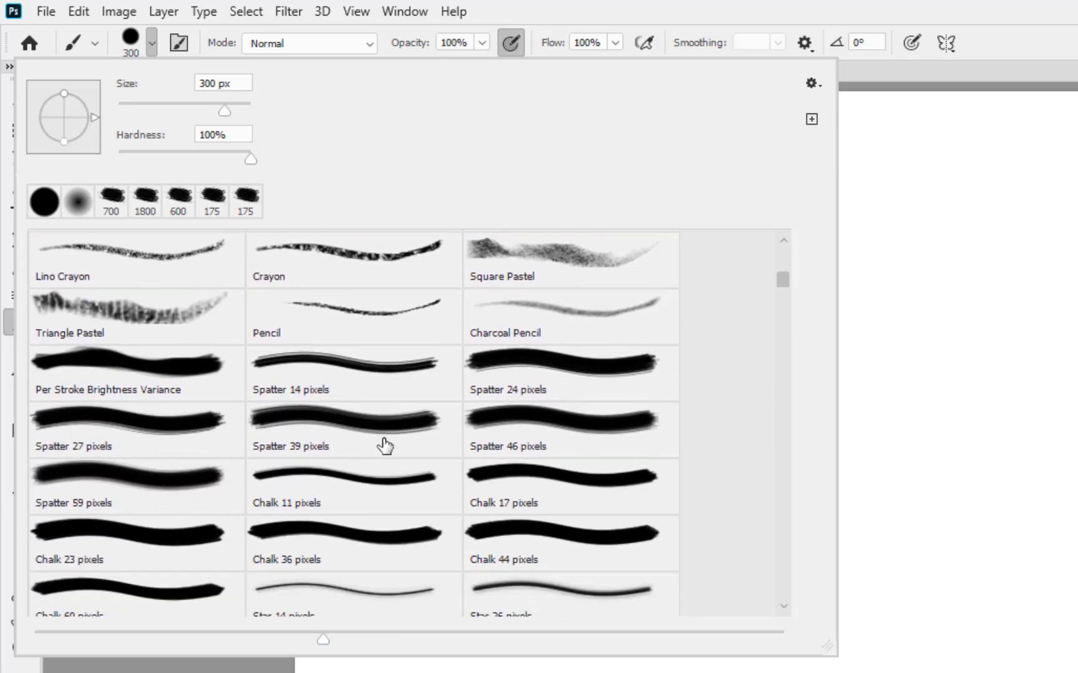
scroll(385, 445, down, 2)
scroll(385, 447, down, 2)
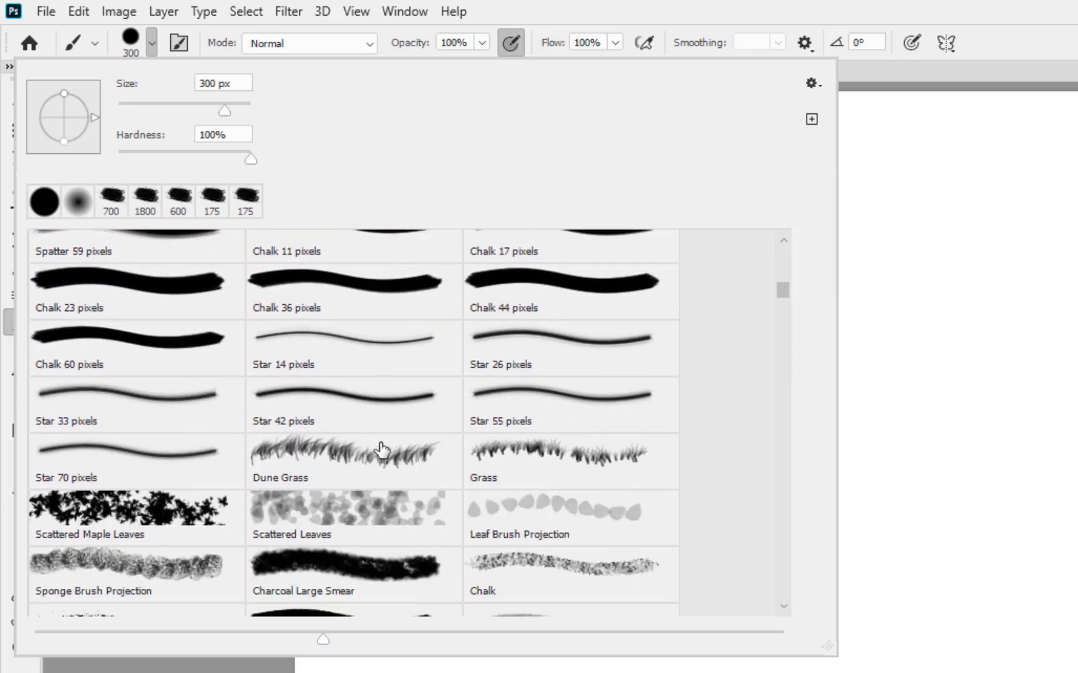
scroll(382, 448, down, 5)
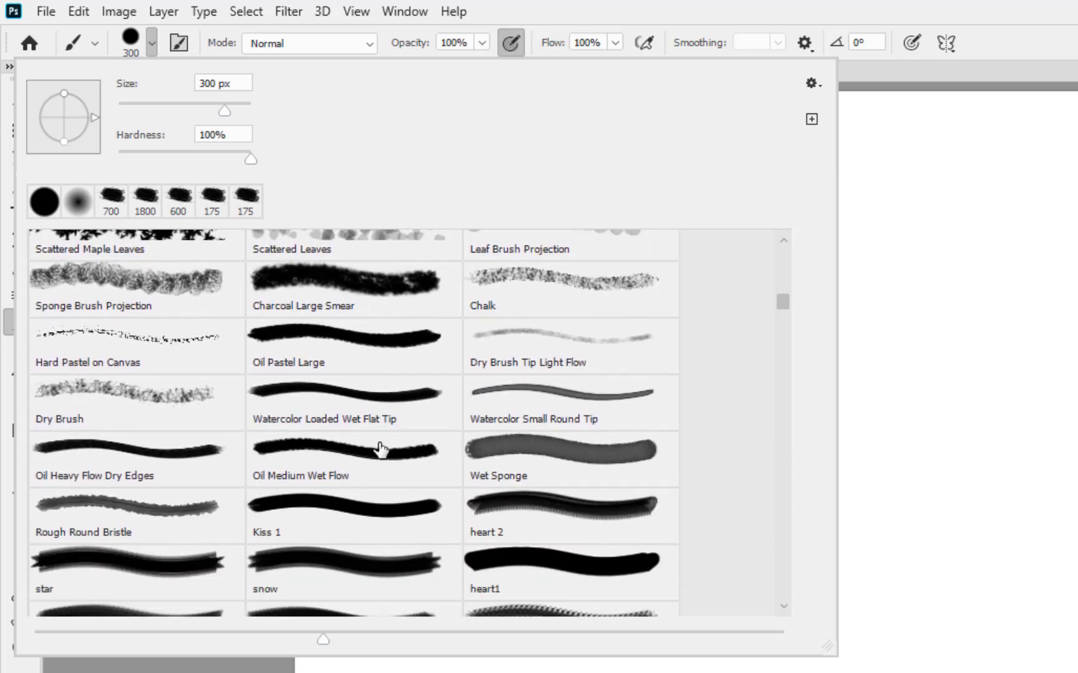
scroll(381, 448, down, 3)
scroll(382, 441, down, 5)
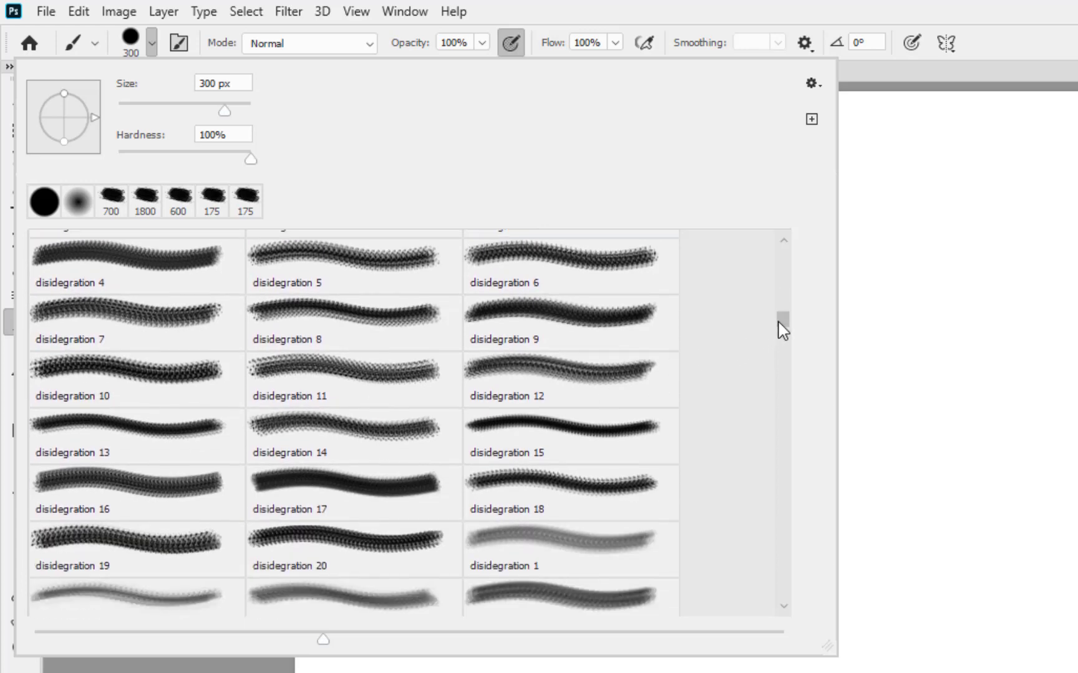
drag(778, 323, 783, 378)
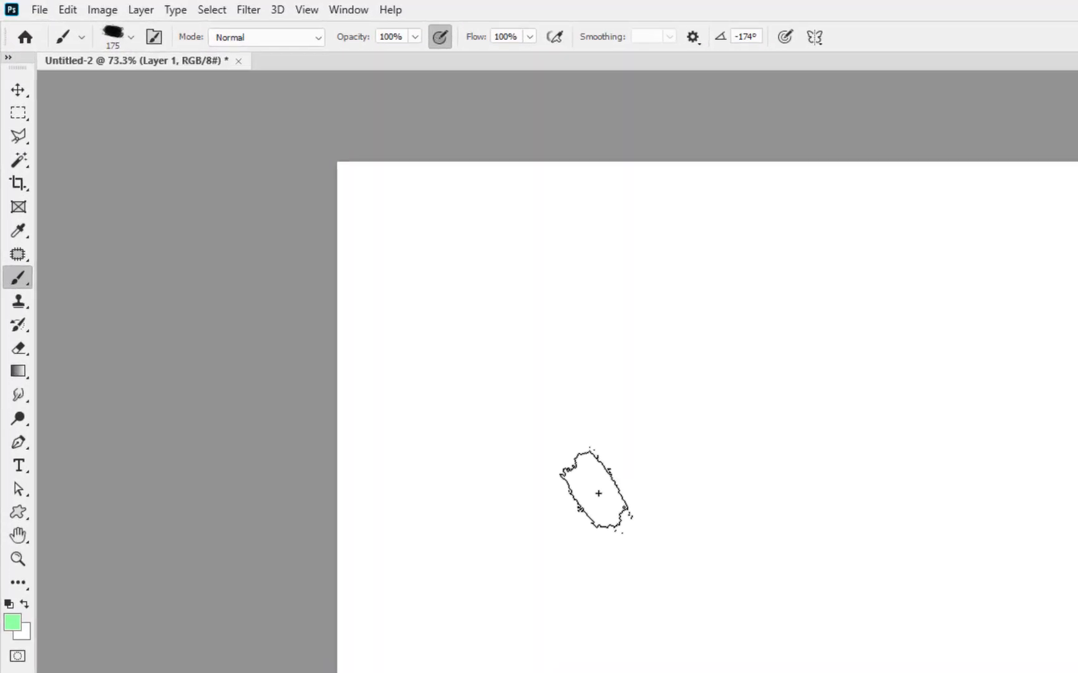
Reset colours to black and white, then fill Layer 1 with Filter > Render > Clouds.
key(d)
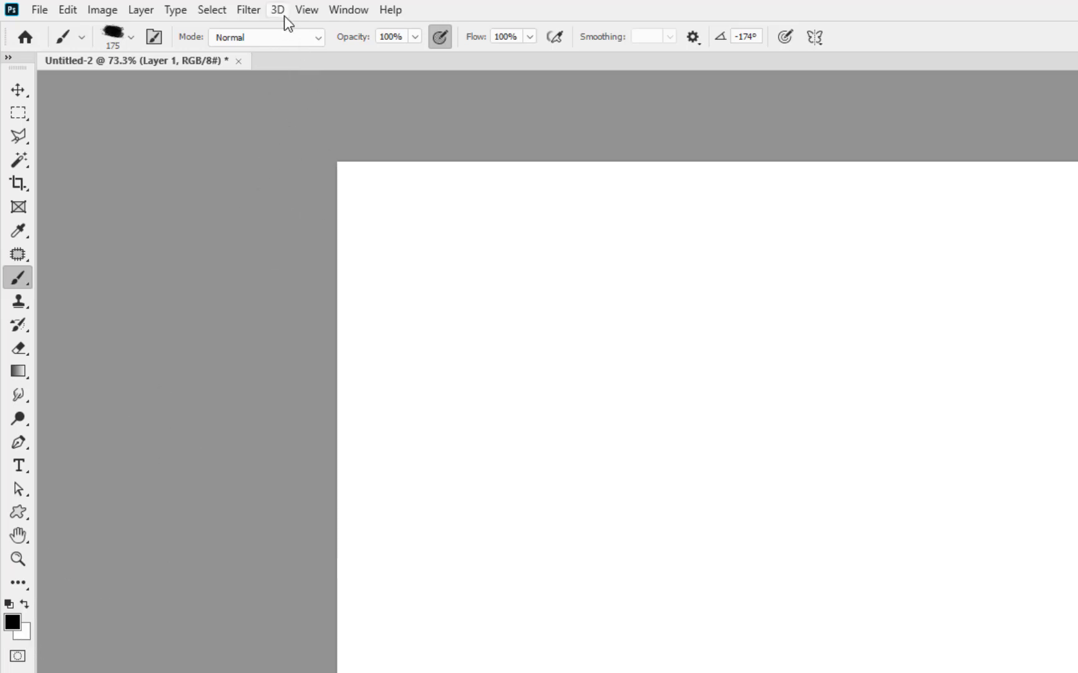
click(250, 11)
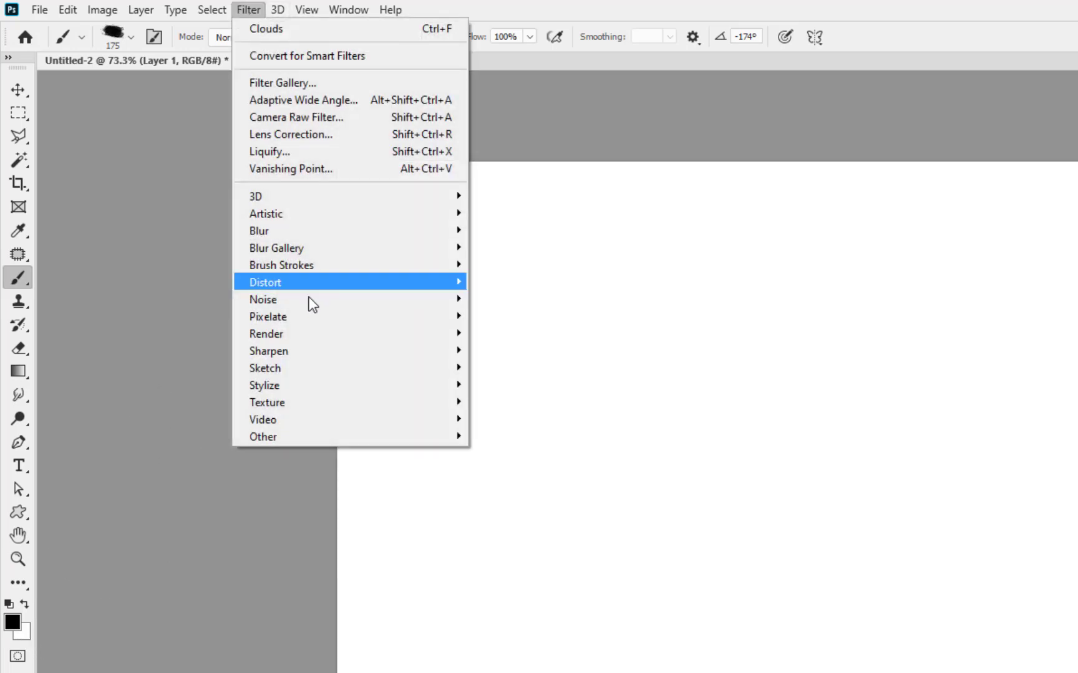
mouse_move(294, 334)
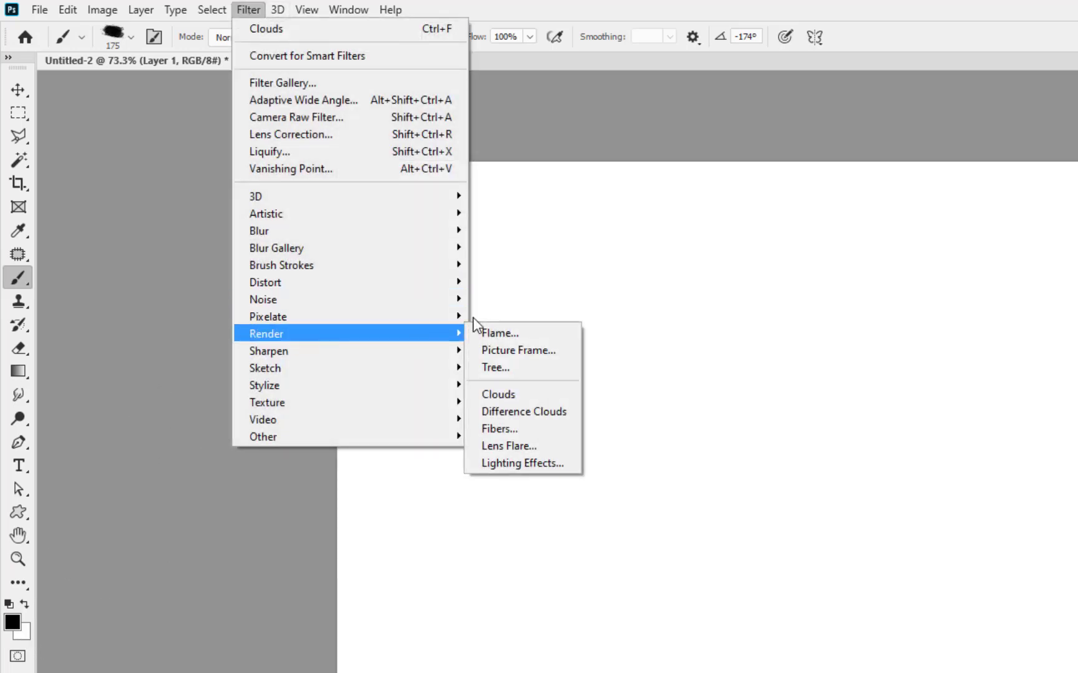
click(527, 394)
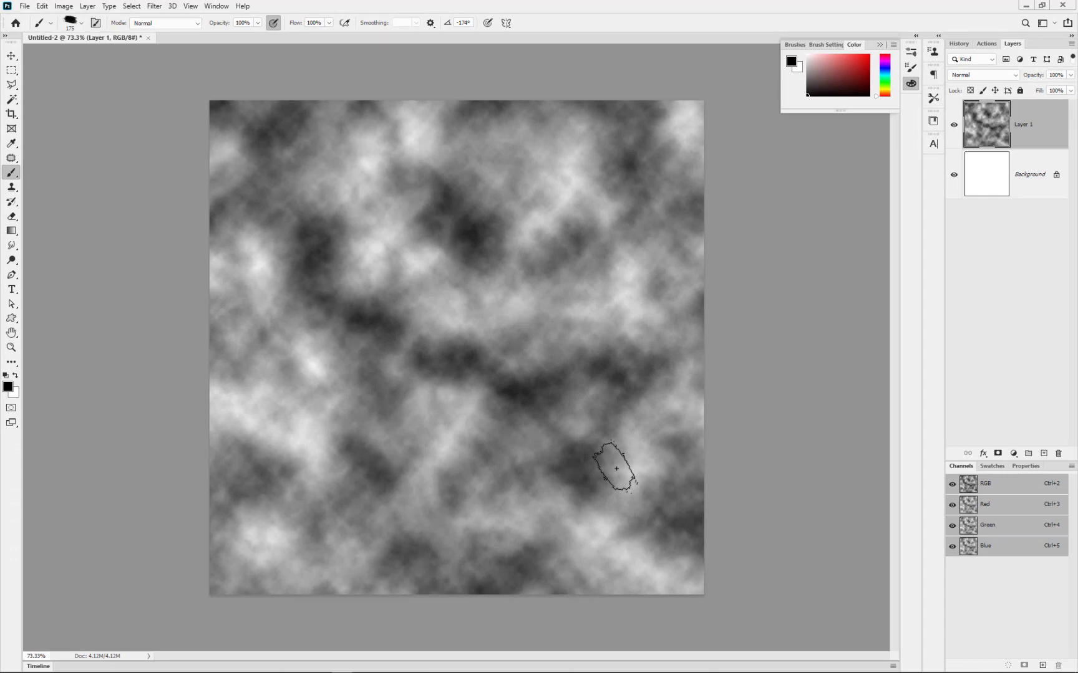
Apply Levels to the clouds with midtone 1.65 and white input 234.
key(ctrl+l)
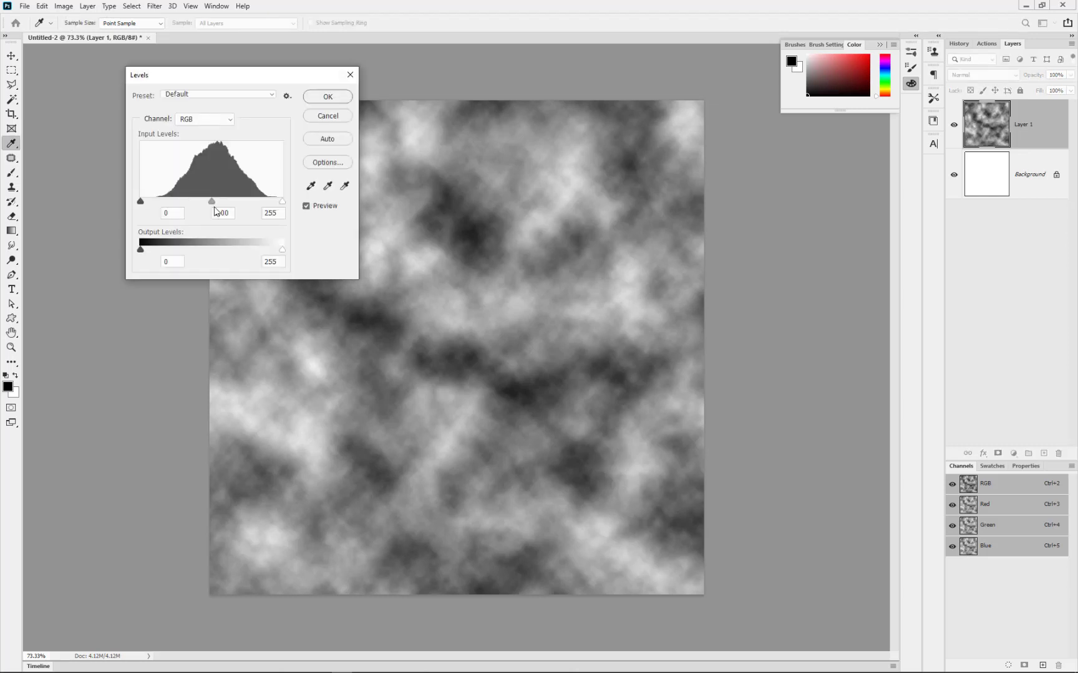
drag(212, 204, 187, 200)
drag(282, 202, 270, 196)
click(336, 99)
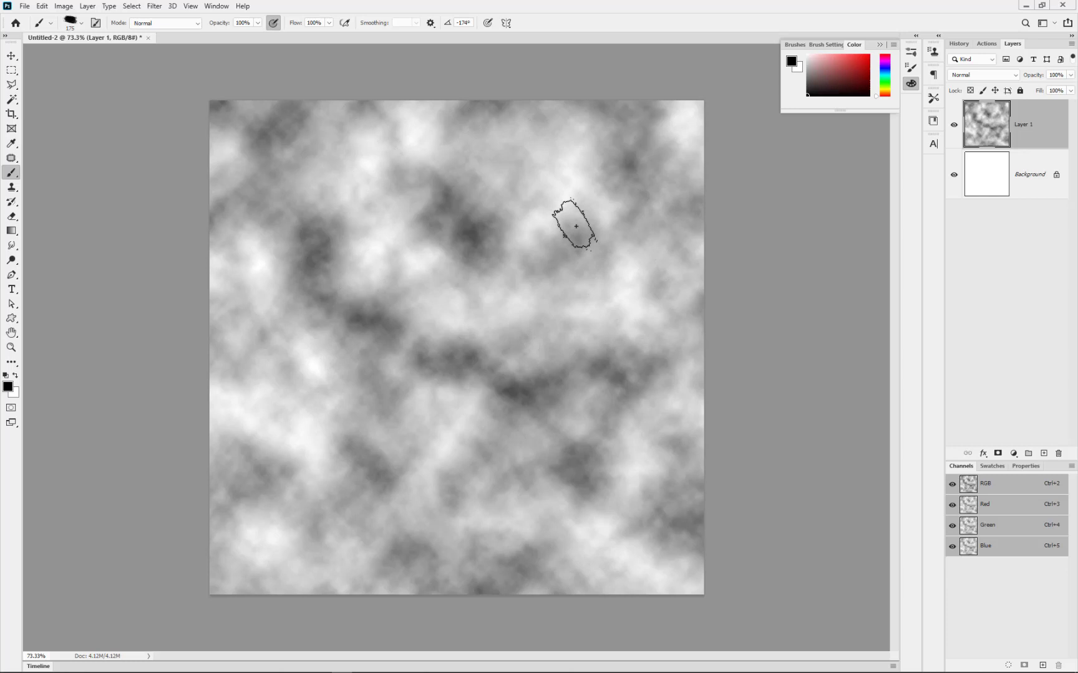
Define the clouds image as a pattern named 'MC Watercolour Brush Textures'.
click(44, 8)
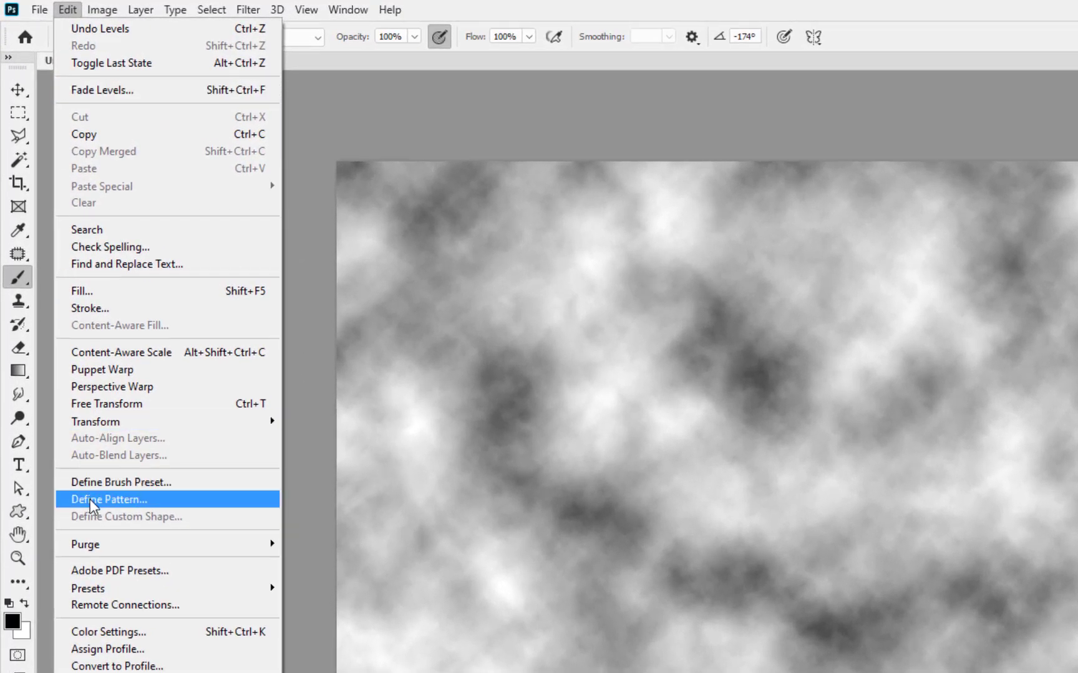
click(90, 500)
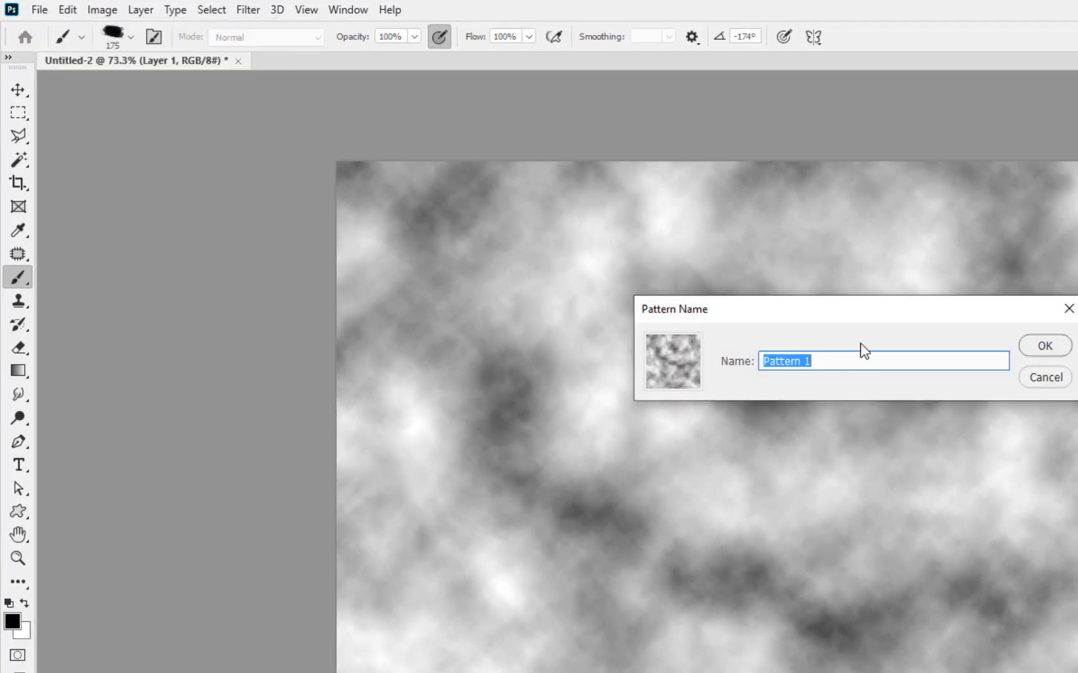
text(MC Watercolour)
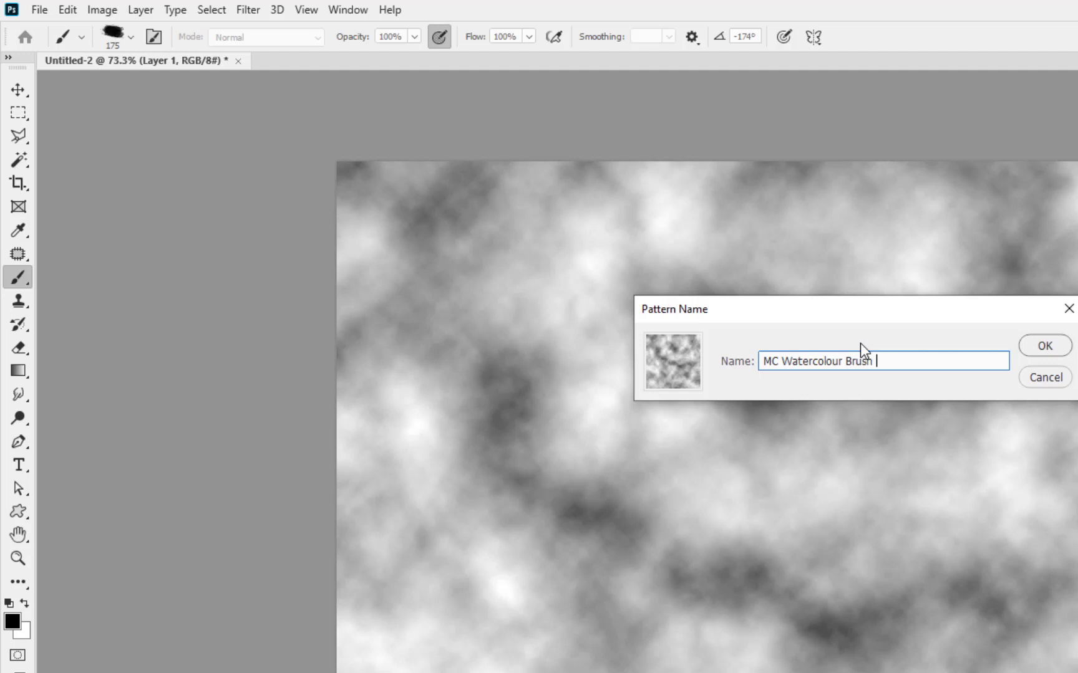
text( Brush Textures)
click(1043, 344)
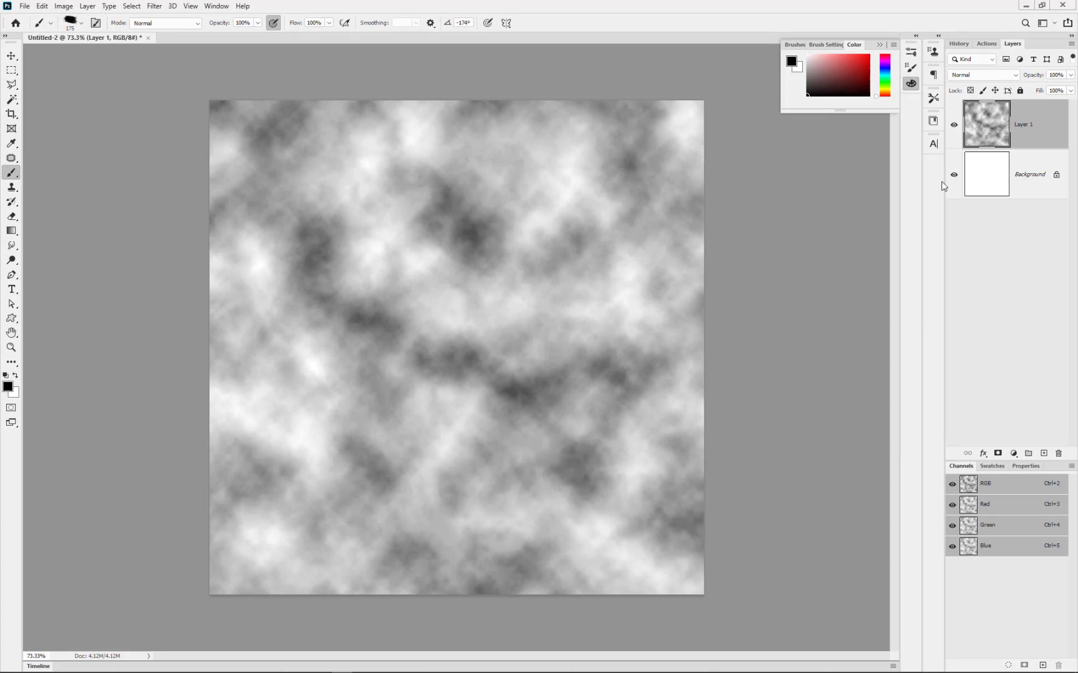
Hide the Layer 1 clouds, add a new Layer 2, and paint a grey test stroke.
click(953, 124)
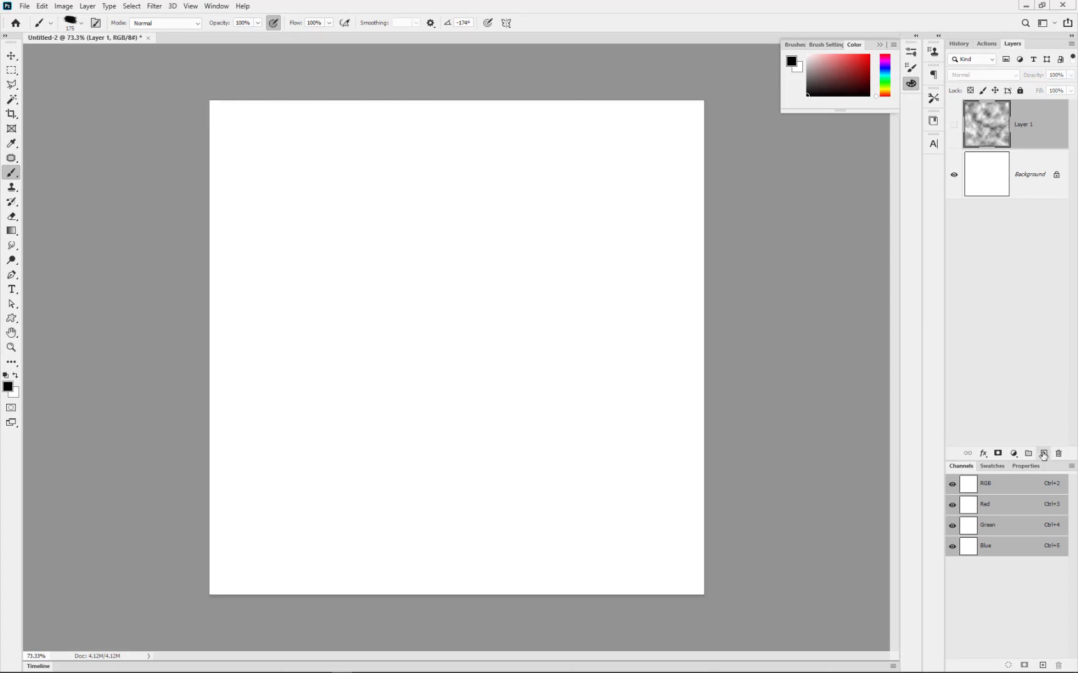
click(1043, 453)
mouse_move(371, 202)
mouse_down()
mouse_move(368, 402)
mouse_move(400, 379)
mouse_move(352, 293)
mouse_move(358, 252)
mouse_move(366, 293)
mouse_up()
Enlarge the brush to 700 px and rotate its tip to lie horizontally.
scroll(435, 279, up, 2)
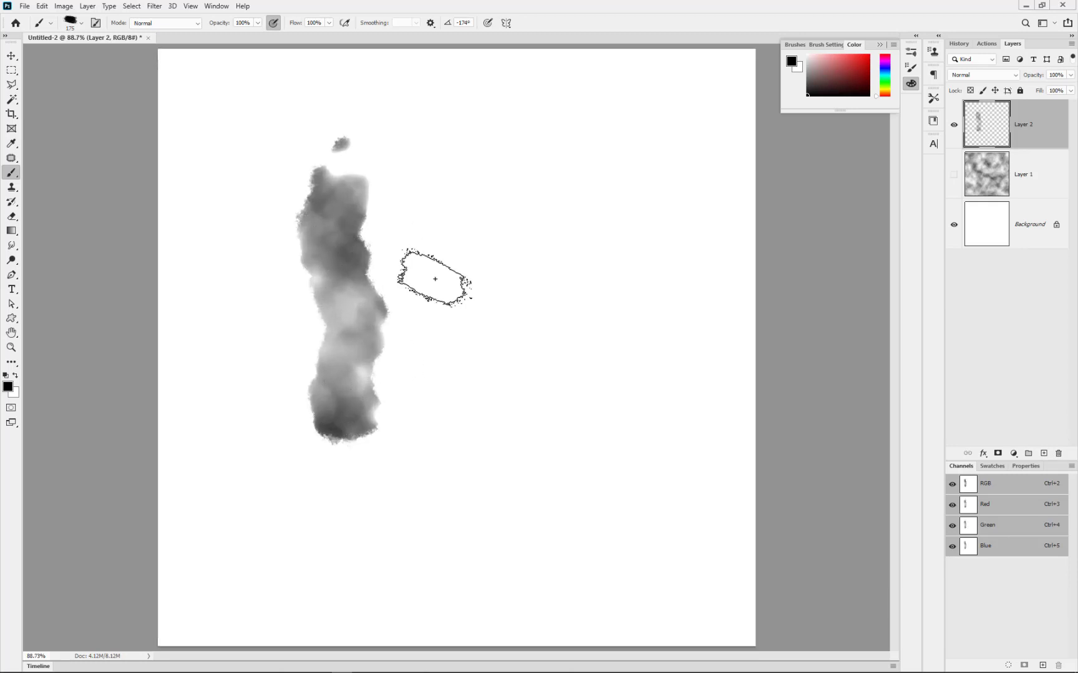
key(bracketright)
key(bracketright)
key(bracketright)
key(bracketright)
key(bracketright)
key(bracketright)
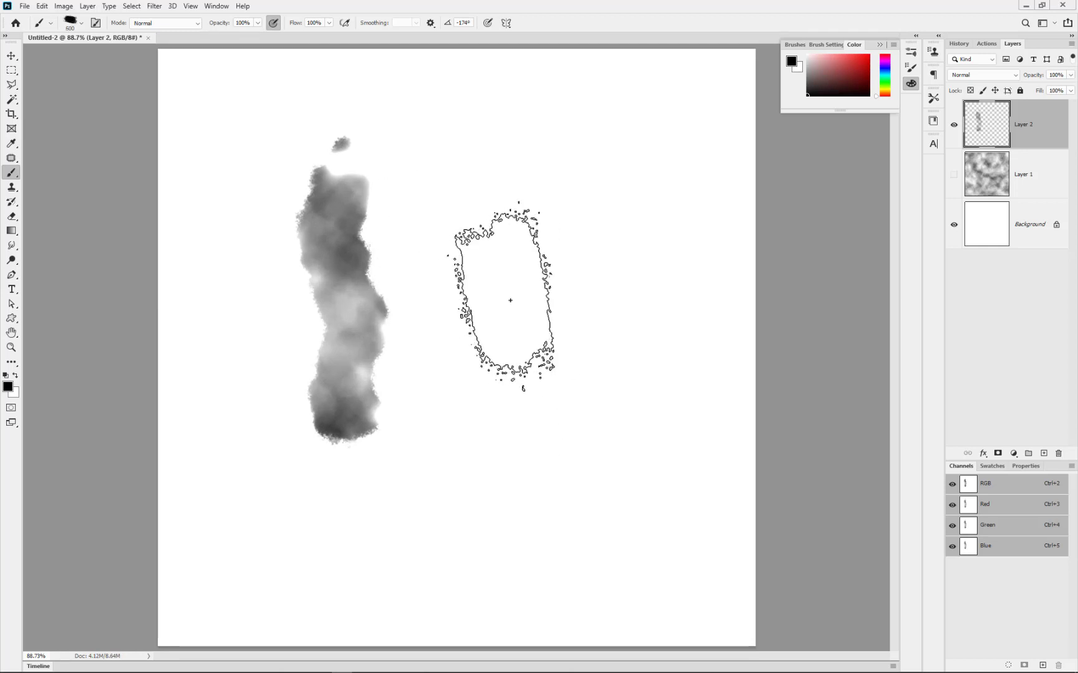
key(shift+Right)
key(shift+Right)
key(shift+Right)
key(shift+Right)
key(shift+Right)
key(shift+Right)
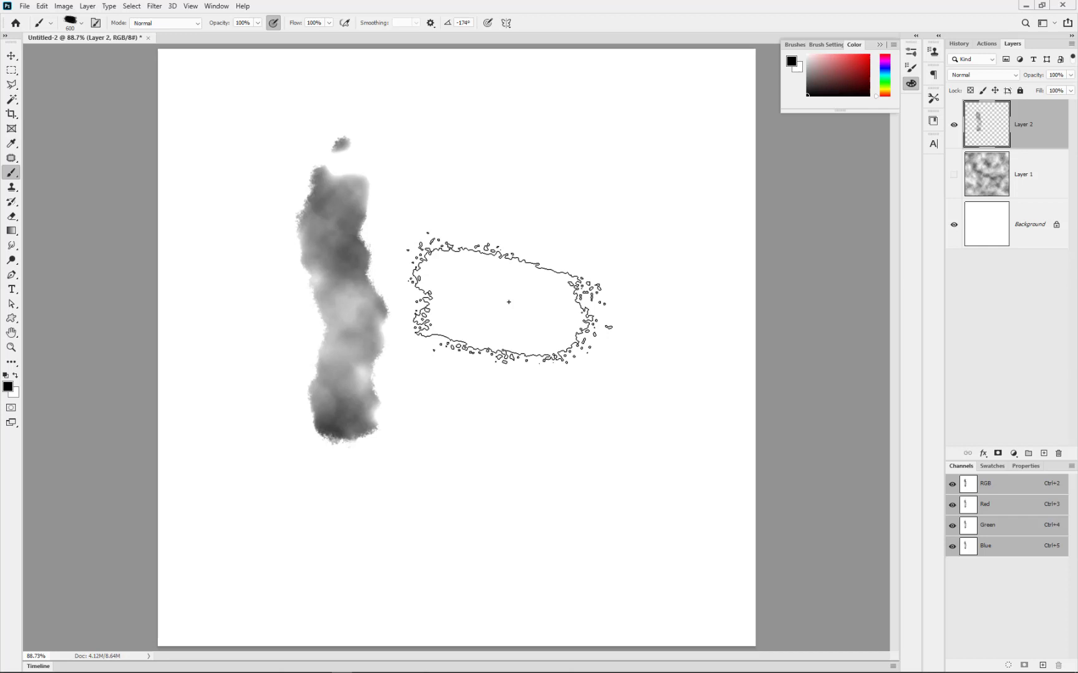
key(bracketright)
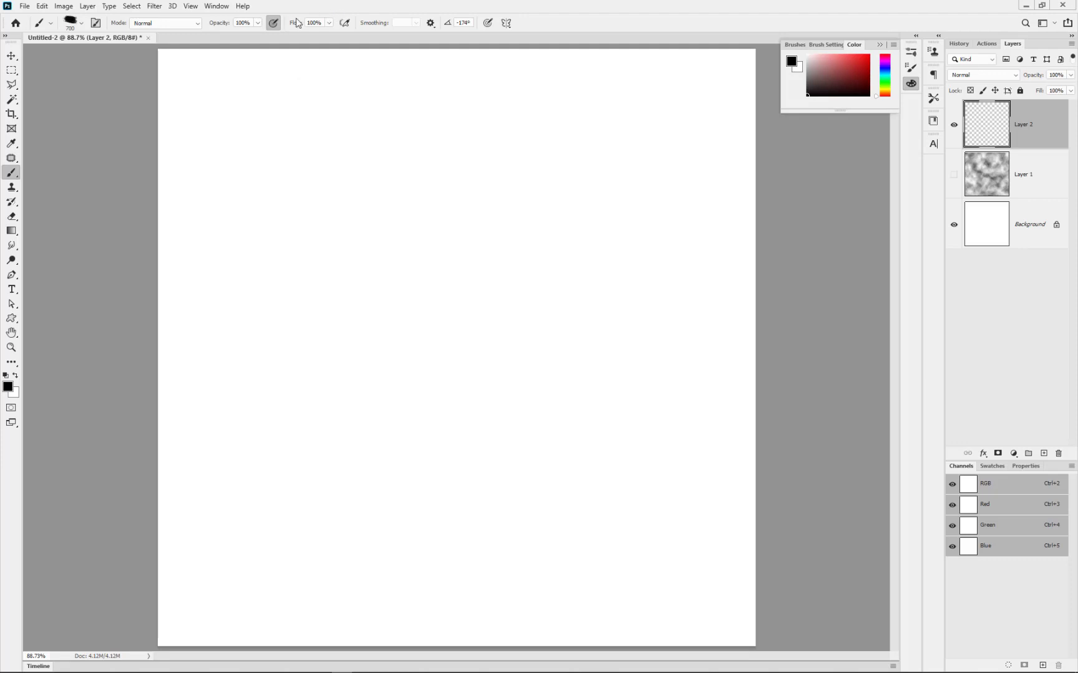
Select the Oil Heavy Flow Dry Edges brush from the brush preset list.
click(82, 25)
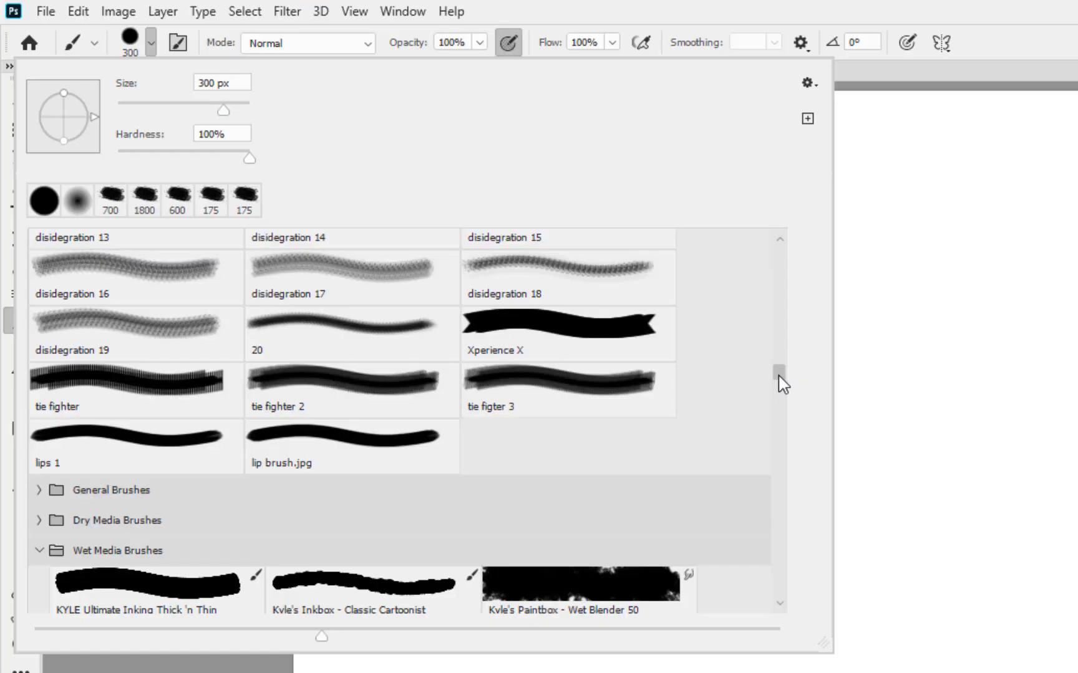
scroll(780, 385, down, 3)
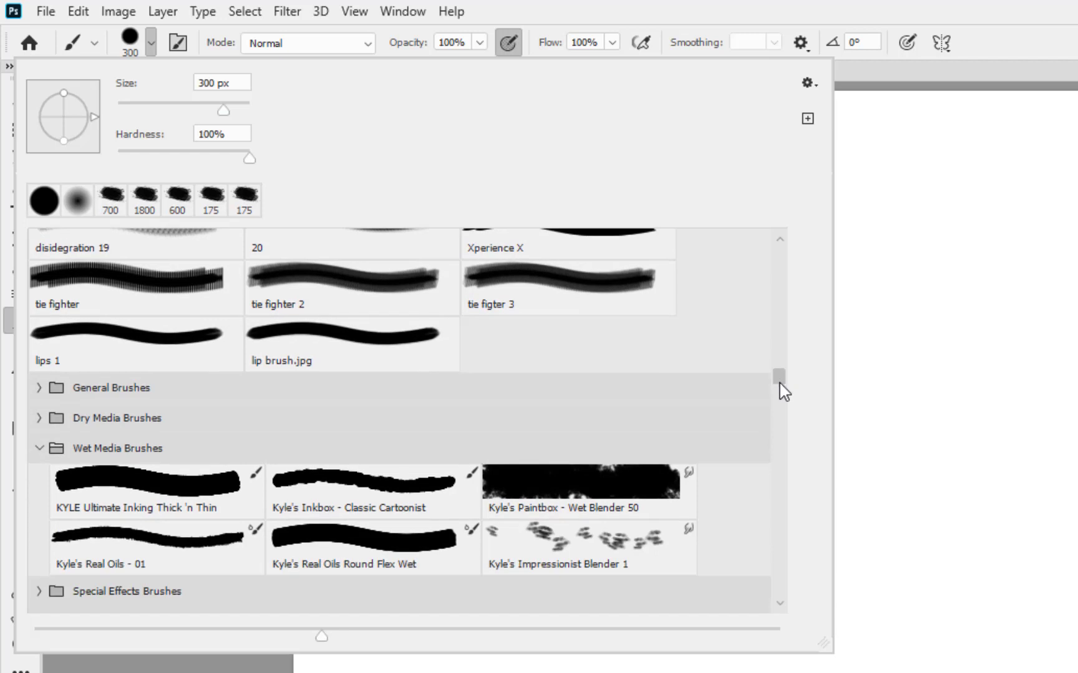
scroll(782, 390, down, 9)
drag(779, 397, 787, 521)
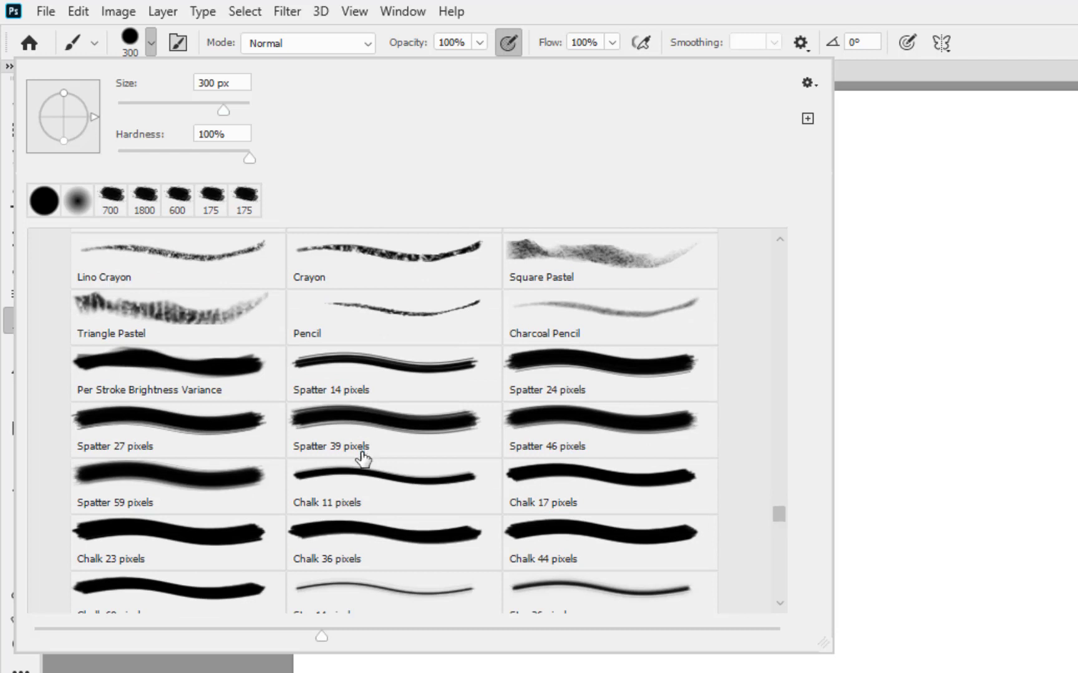
scroll(362, 459, down, 3)
scroll(366, 469, down, 8)
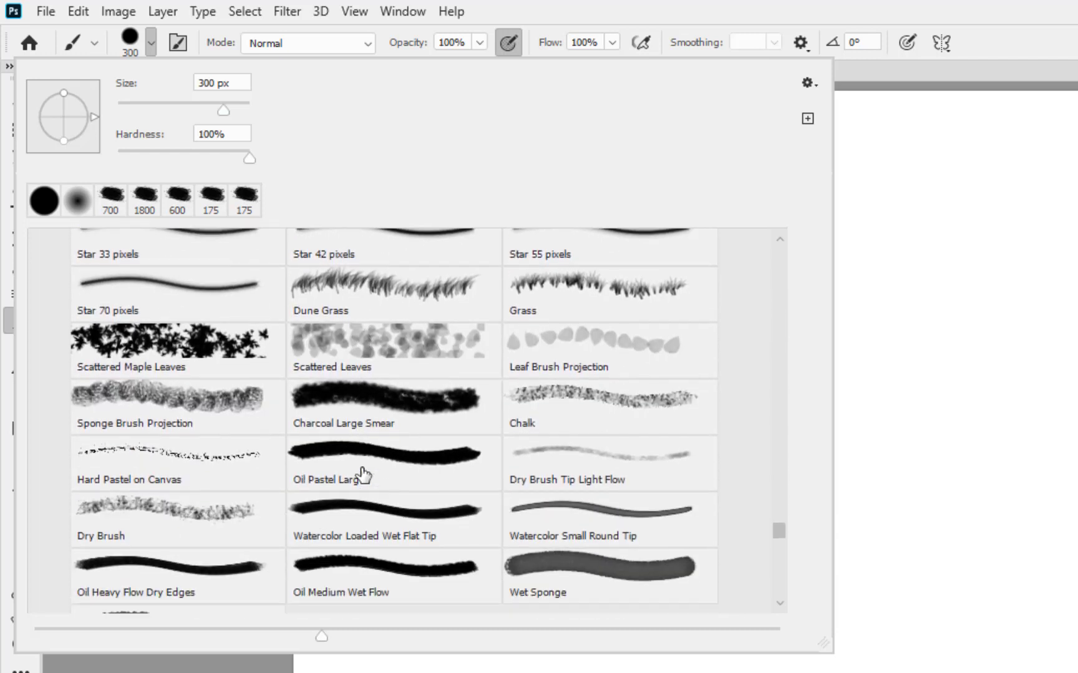
scroll(362, 477, down, 5)
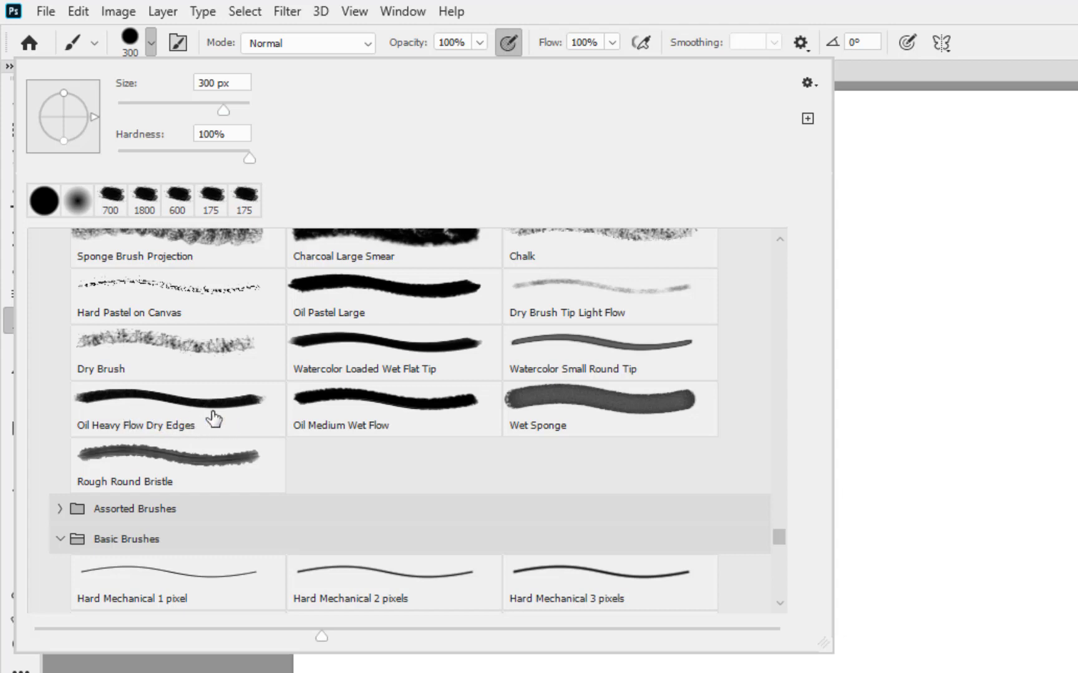
click(154, 409)
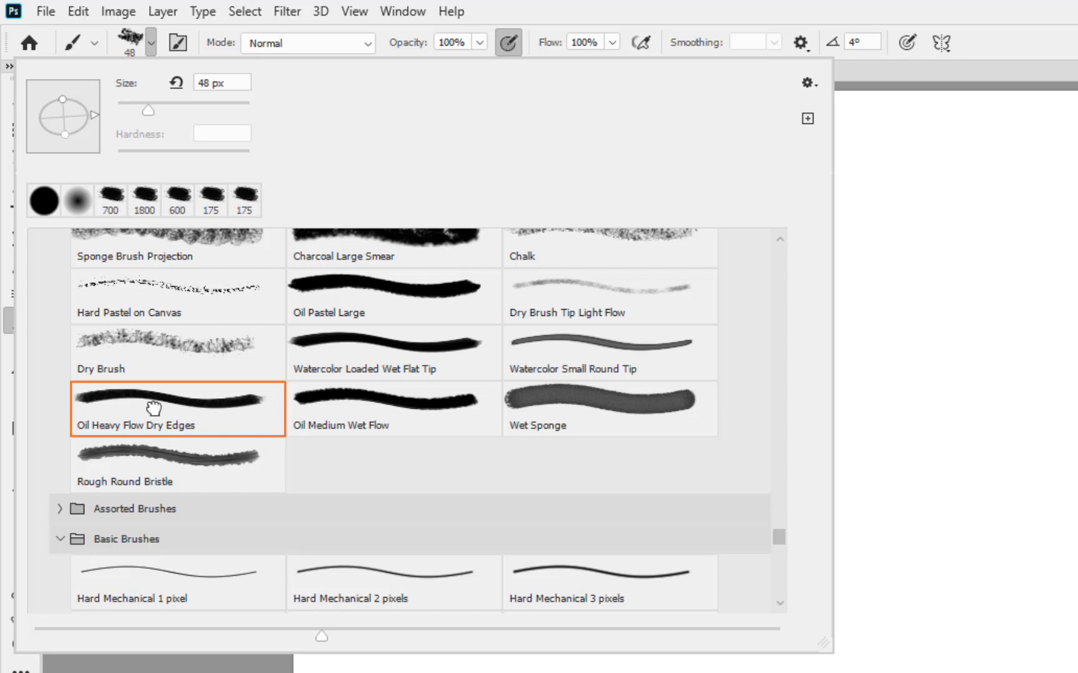
click(1040, 60)
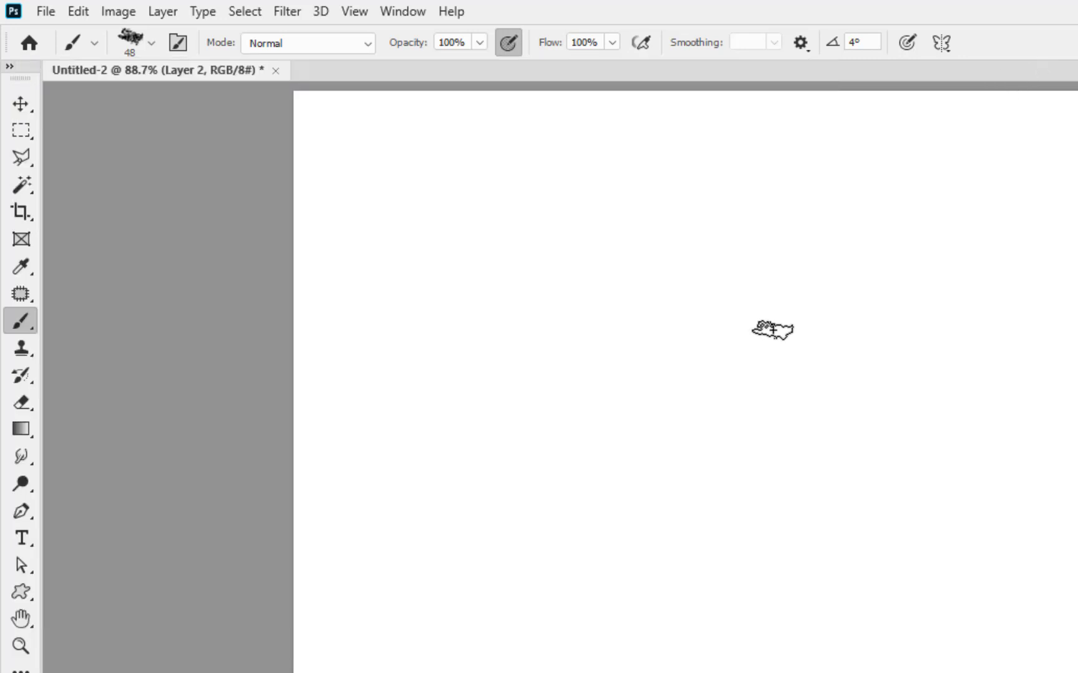
Enlarge the brush from 48 to 600 px and paint a test blob.
key(bracketright)
key(bracketright)
key(bracketright)
key(bracketright)
key(bracketright)
key(bracketright)
key(bracketright)
key(bracketright)
key(bracketright)
key(bracketright)
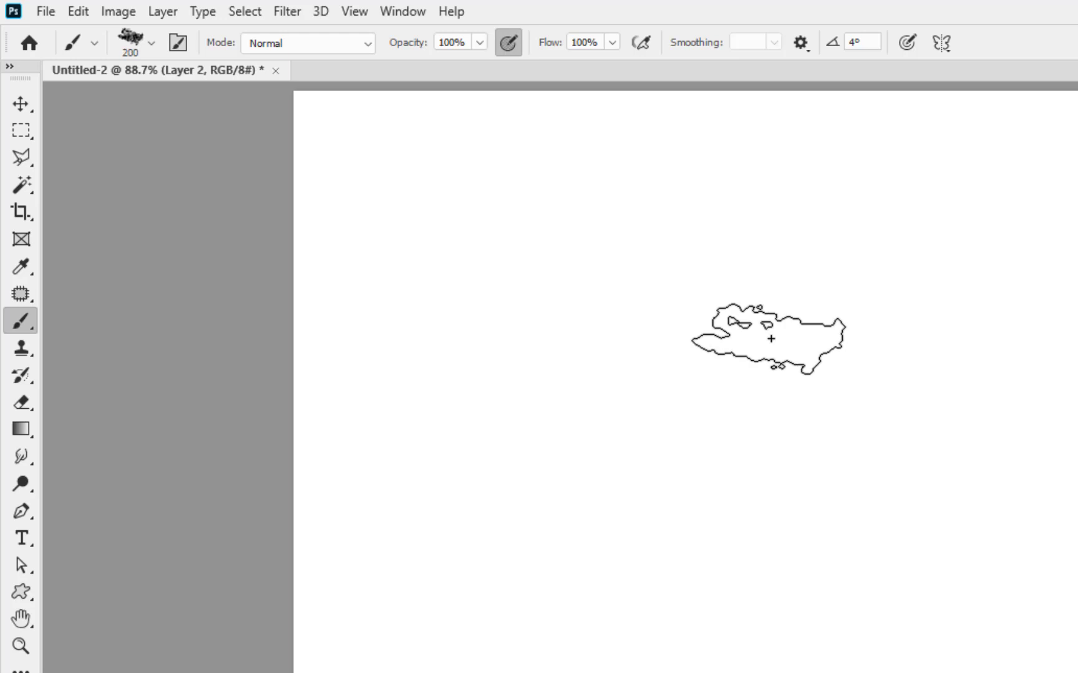
key(bracketright)
key(bracketright)
key(bracketright)
key(bracketright)
key(bracketright)
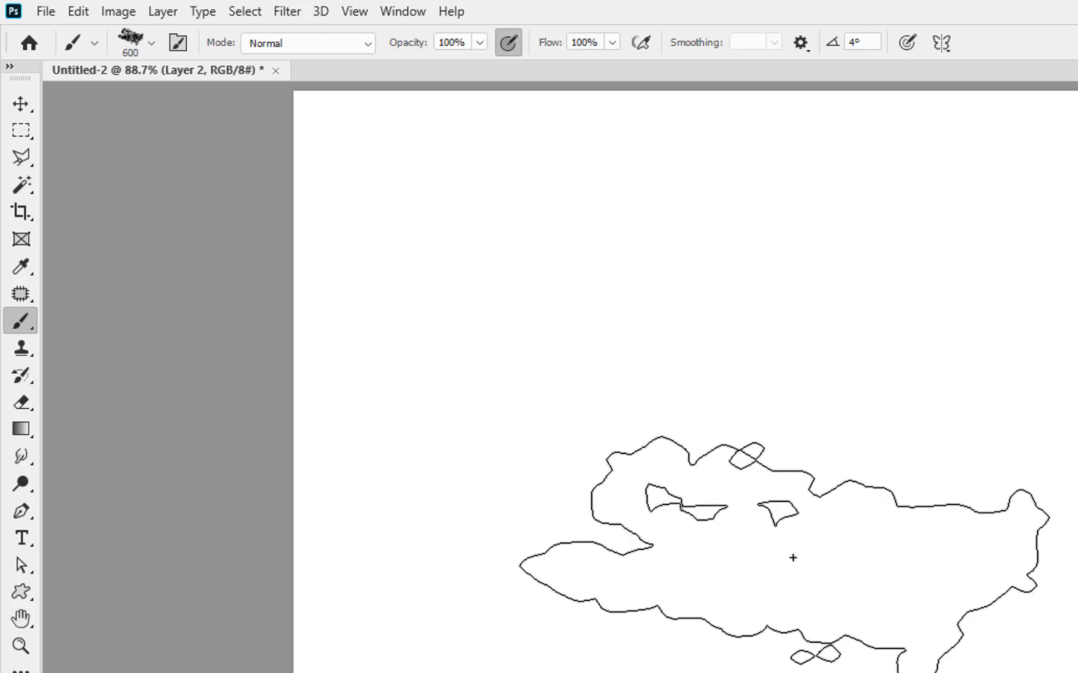
mouse_move(793, 558)
mouse_down()
mouse_move(951, 483)
mouse_move(822, 532)
mouse_move(750, 524)
mouse_move(742, 452)
mouse_move(829, 624)
mouse_move(849, 633)
mouse_up()
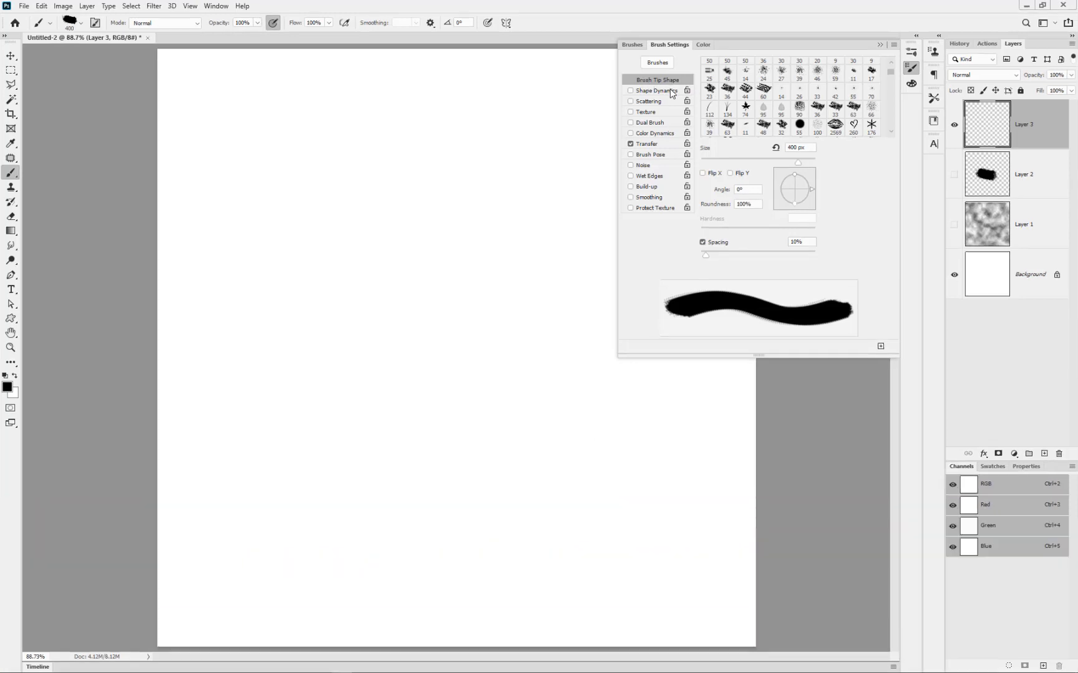
Set the brush tip size to 200 px in Brush Tip Shape.
drag(798, 162, 797, 166)
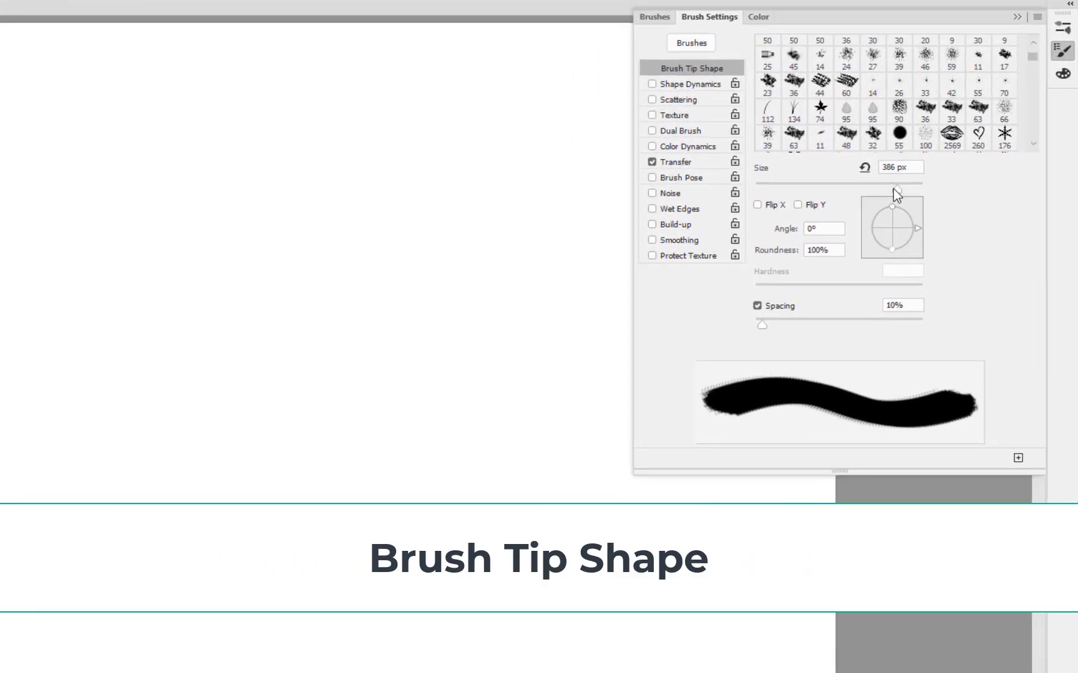
mouse_move(893, 188)
mouse_down()
mouse_move(854, 192)
mouse_move(869, 190)
mouse_up()
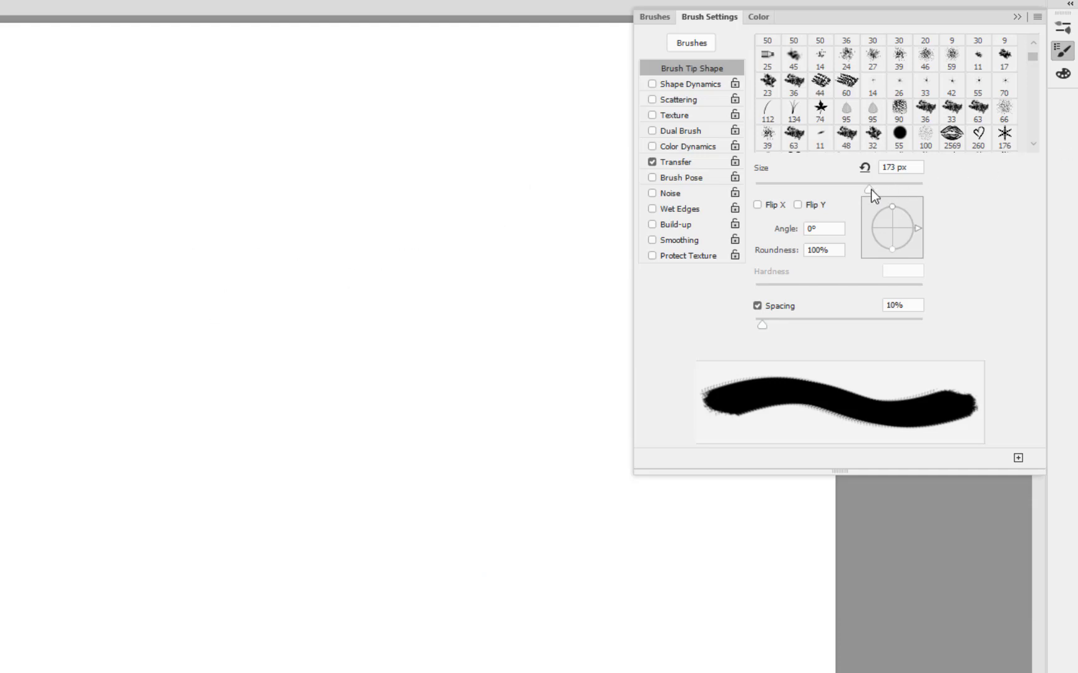
drag(870, 190, 876, 191)
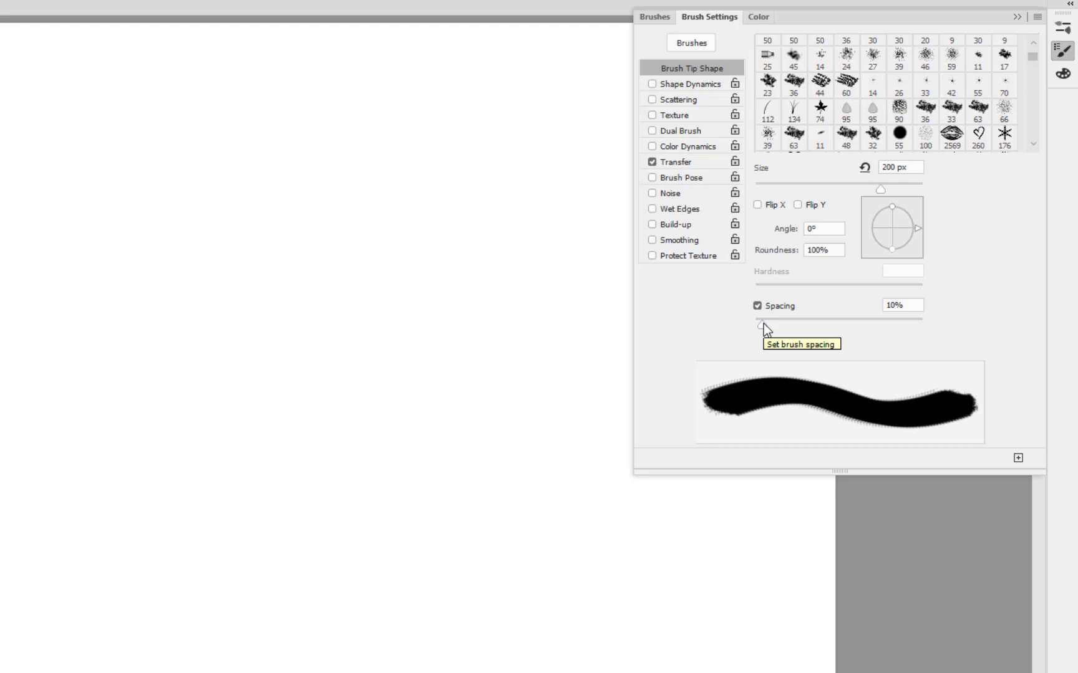
Lower the spacing to 1%, checking with two test strokes and undoing each.
mouse_move(762, 325)
mouse_down()
mouse_move(906, 332)
mouse_move(756, 322)
mouse_up()
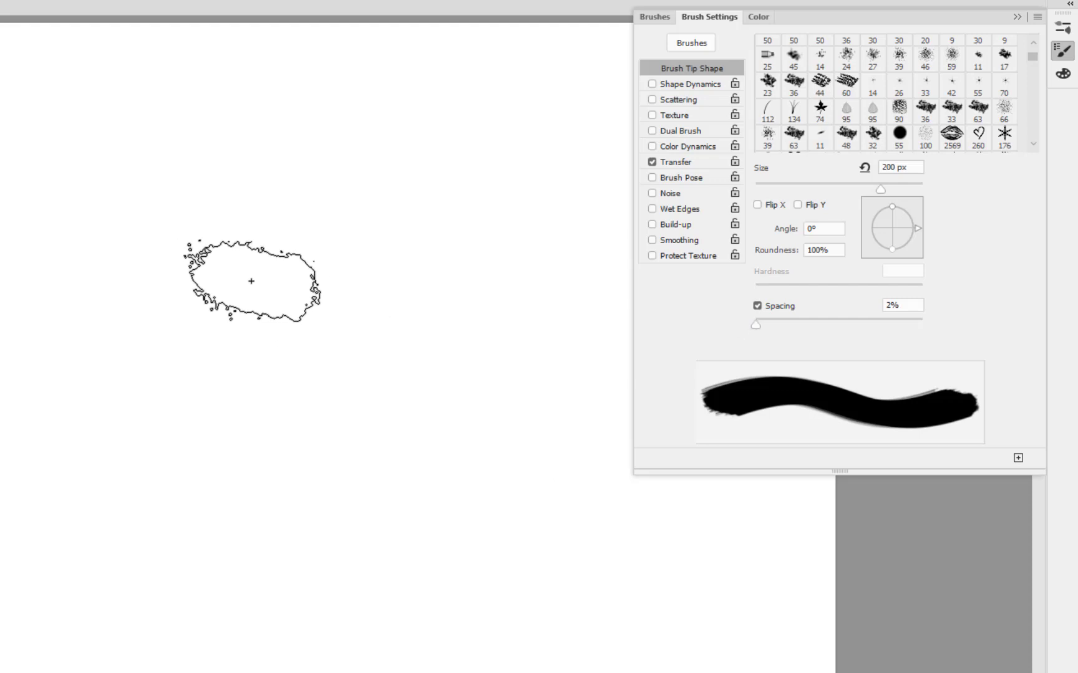
mouse_move(250, 281)
mouse_down()
mouse_move(377, 391)
mouse_move(403, 383)
mouse_move(474, 293)
mouse_up()
key(ctrl+z)
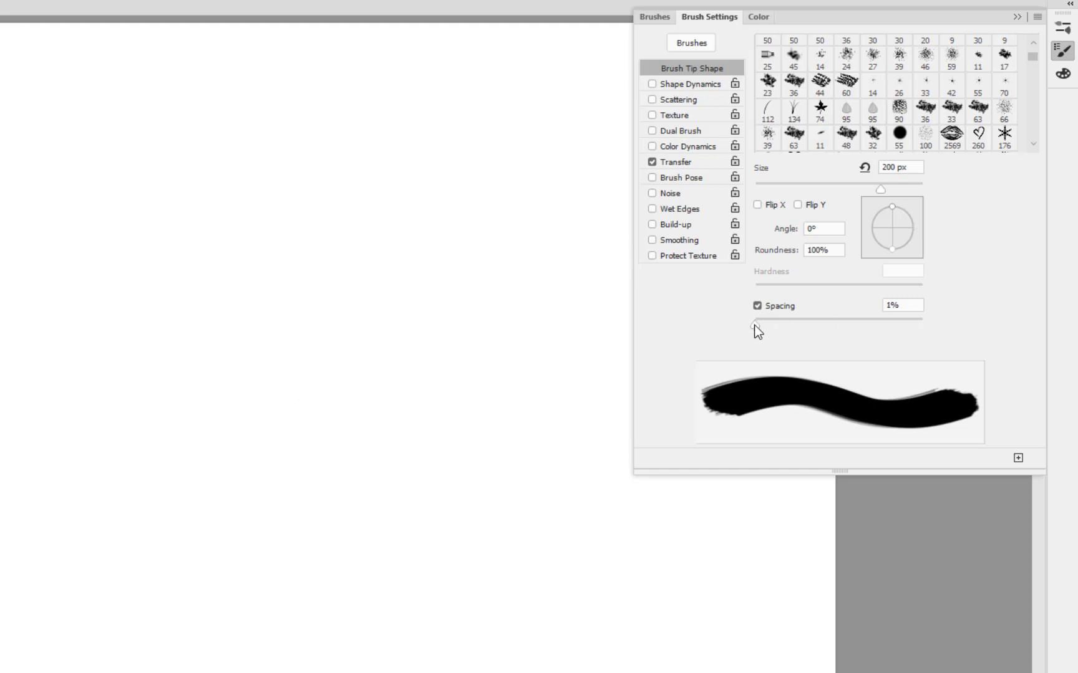
mouse_move(274, 330)
mouse_down()
mouse_move(404, 385)
mouse_move(428, 378)
mouse_move(425, 342)
mouse_up()
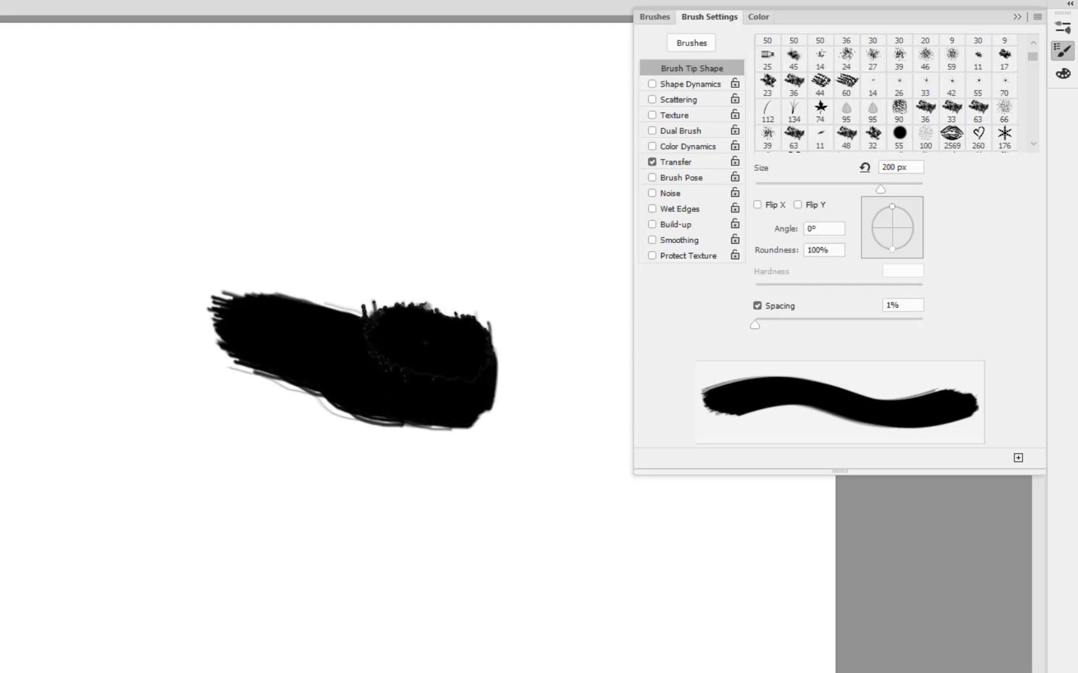
key(ctrl+z)
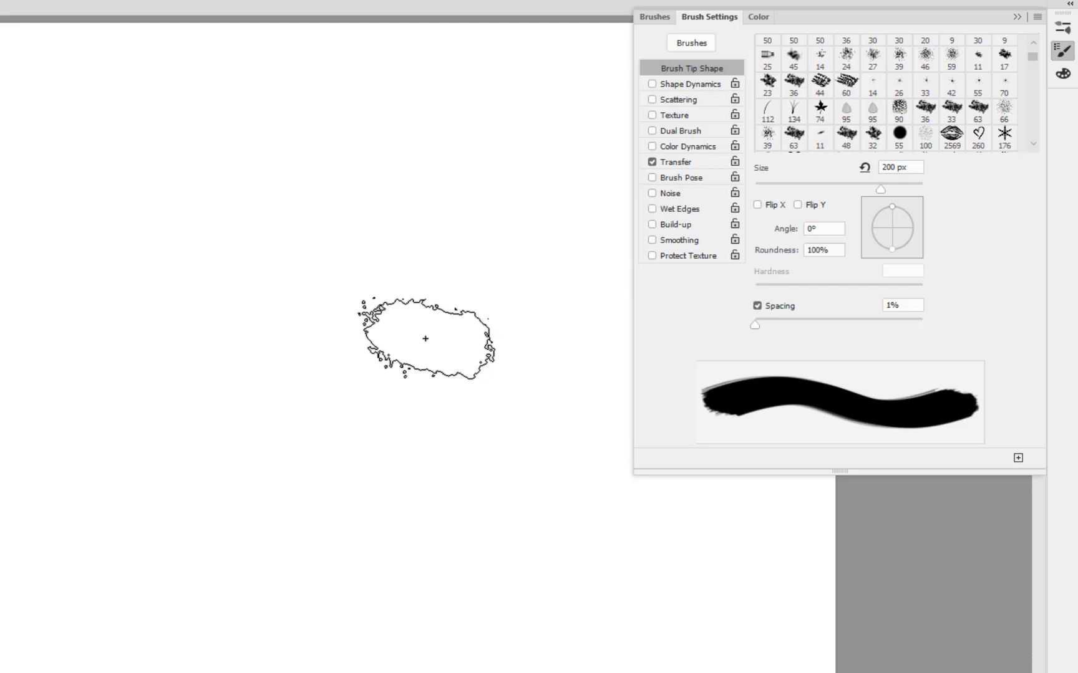
Enable Shape Dynamics and compare 0% and 100% Size Jitter with test strokes, keeping 100%.
click(692, 85)
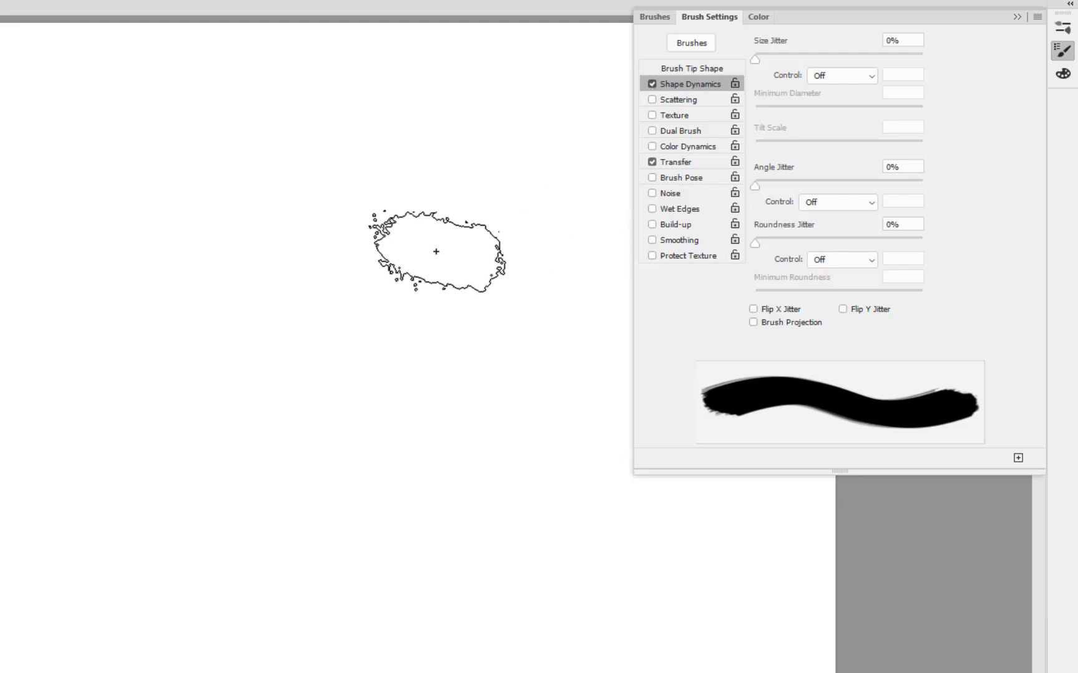
drag(758, 60, 927, 65)
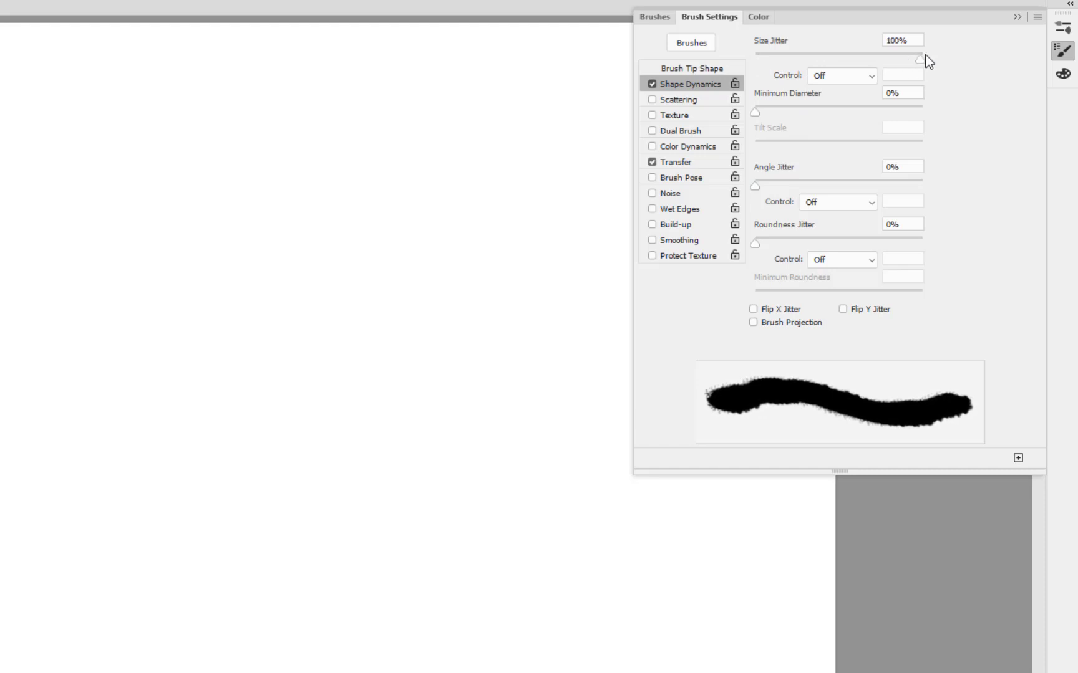
click(920, 56)
drag(918, 57, 745, 70)
mouse_move(112, 166)
mouse_down()
mouse_move(166, 533)
mouse_move(252, 490)
mouse_move(251, 450)
mouse_up()
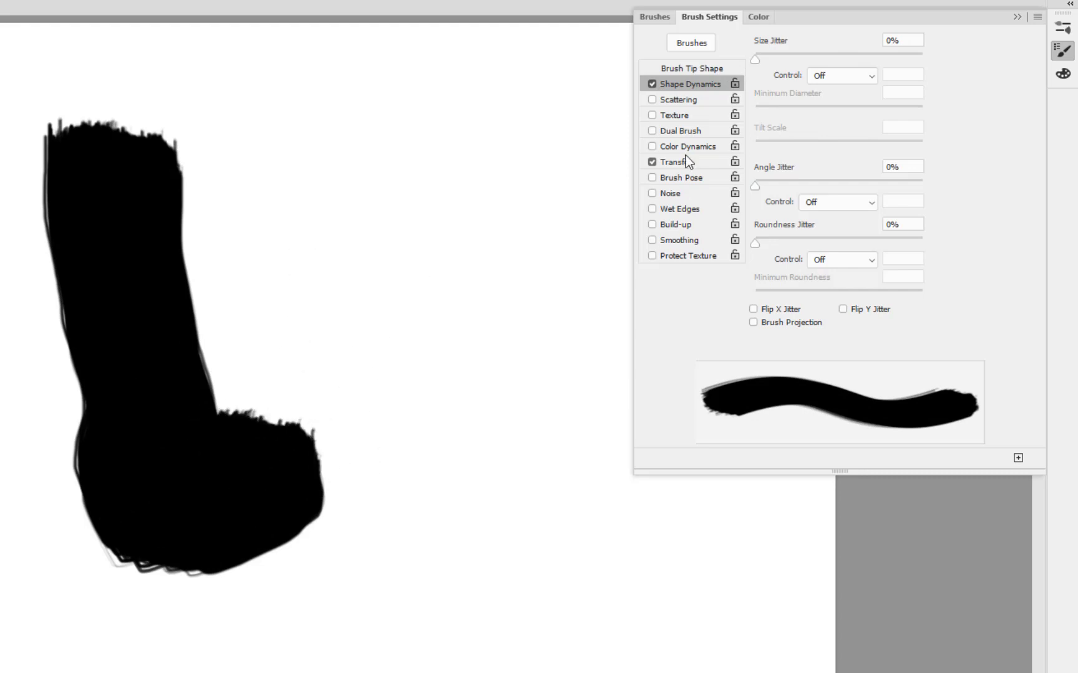
drag(756, 60, 949, 56)
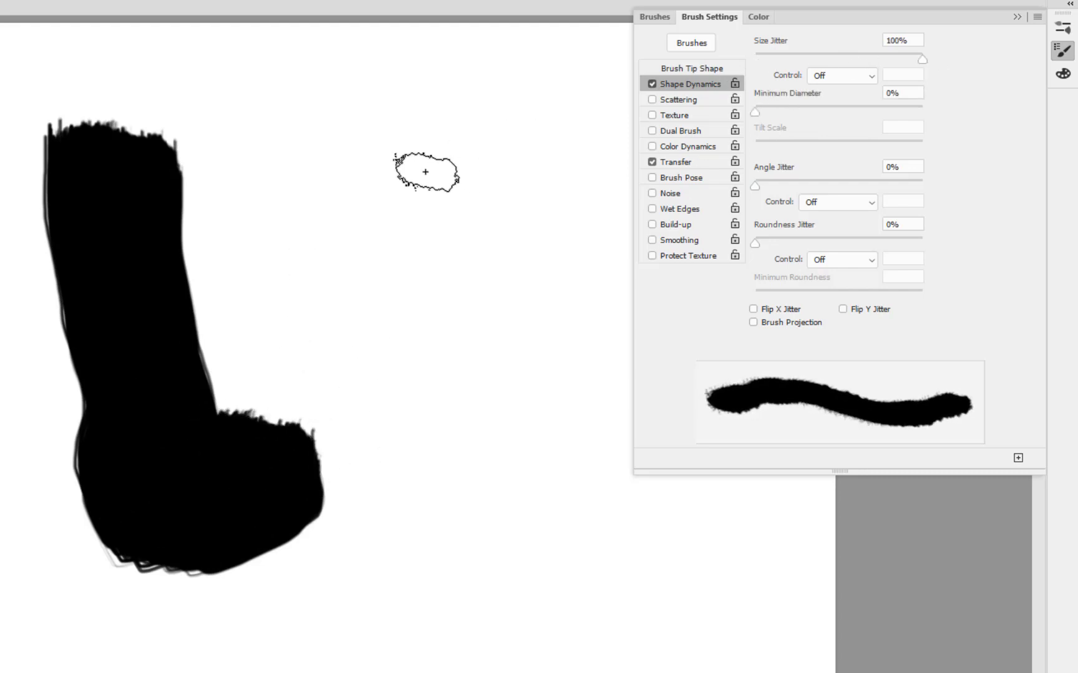
drag(424, 170, 549, 415)
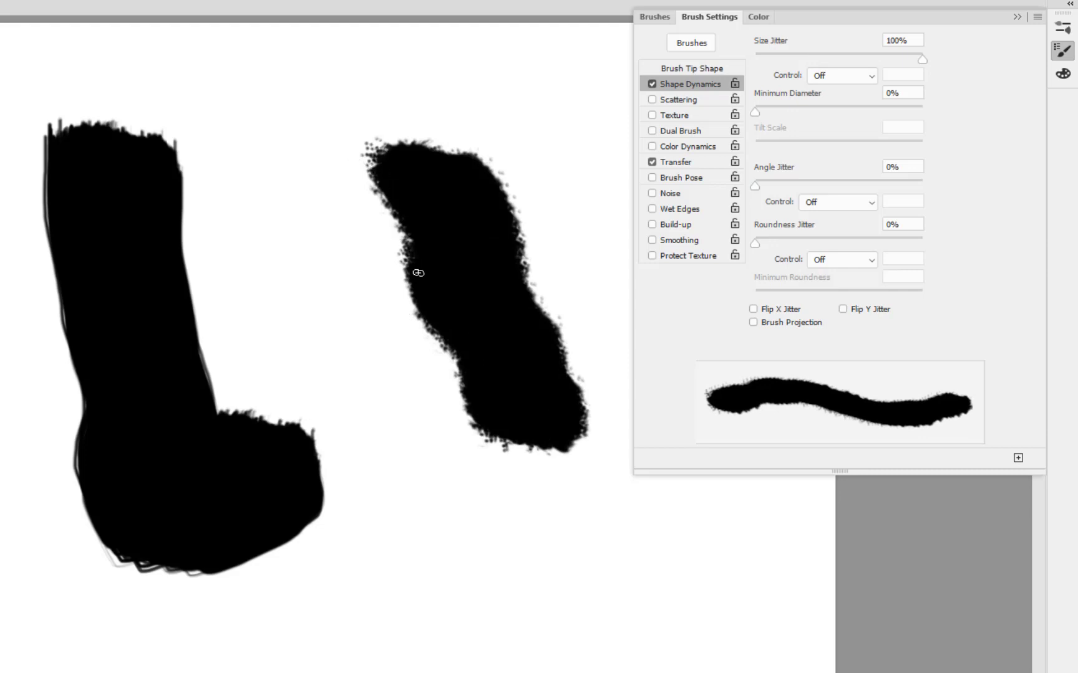
key(ctrl+z)
key(ctrl+z)
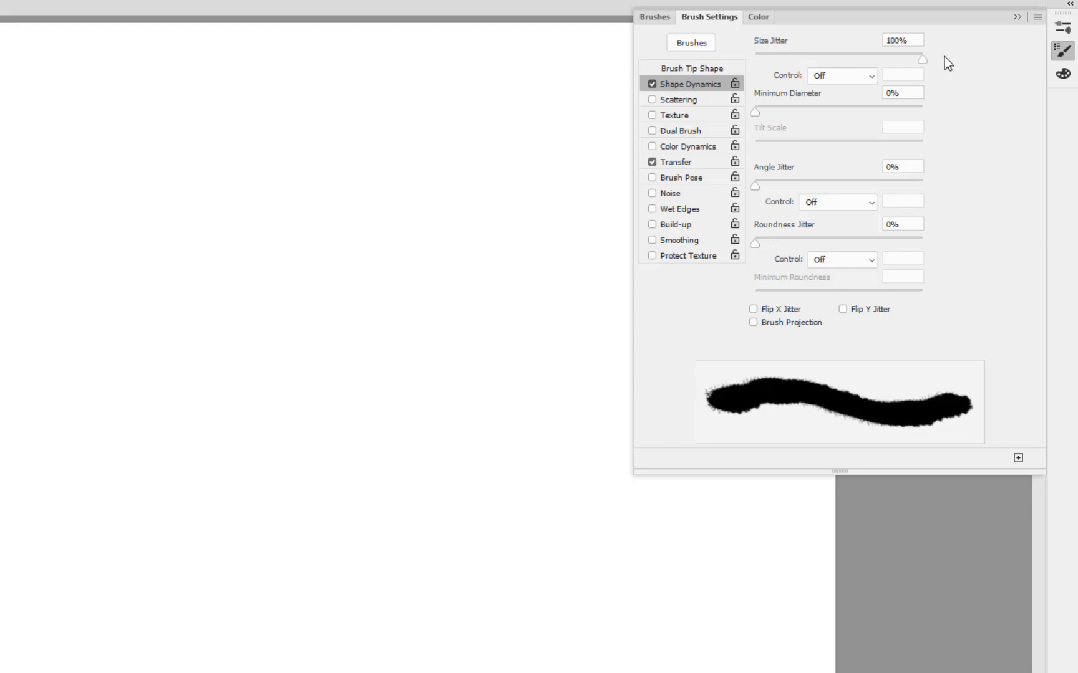
Set Size Jitter Control to Pen Pressure, and Angle Jitter to 25% on Pen Pressure.
click(859, 76)
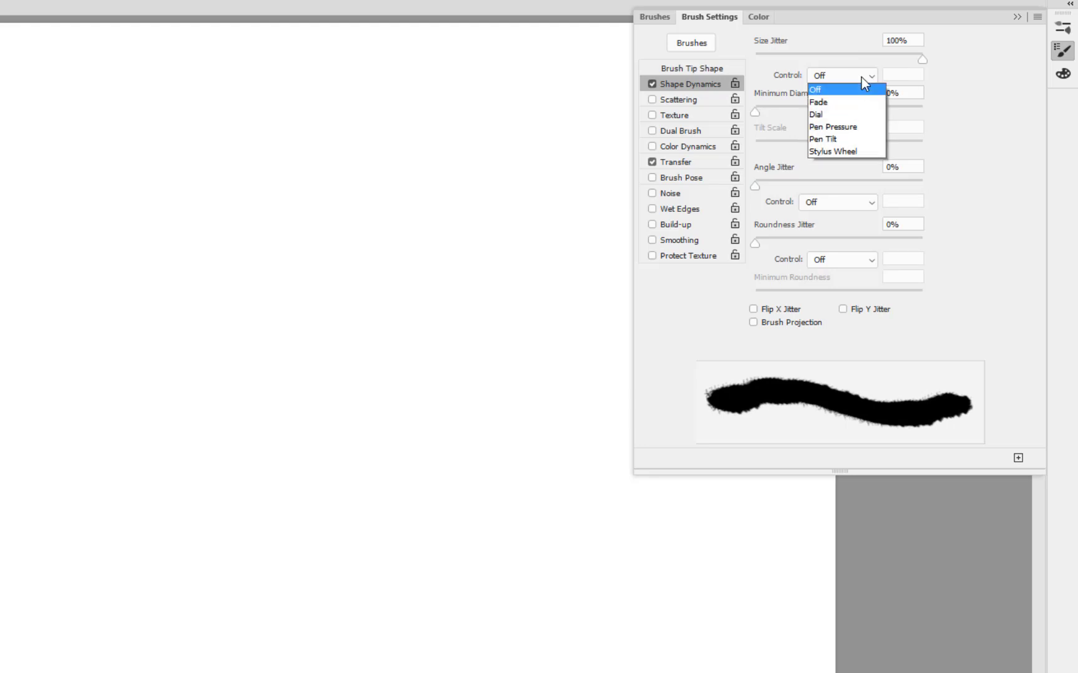
click(847, 129)
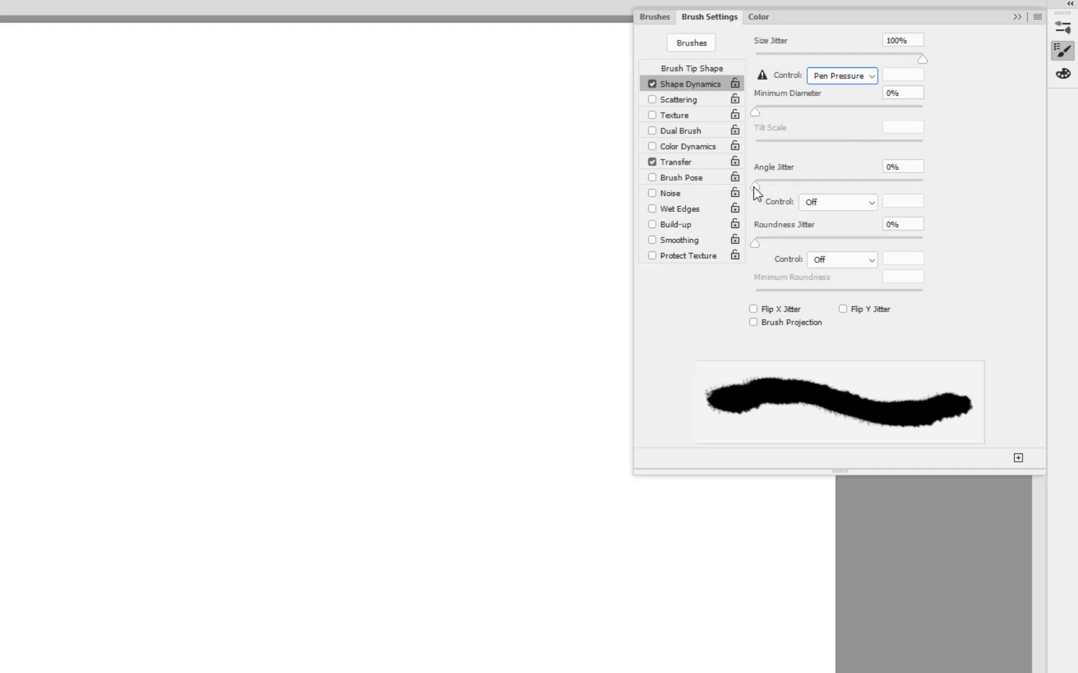
drag(753, 187, 797, 189)
click(828, 204)
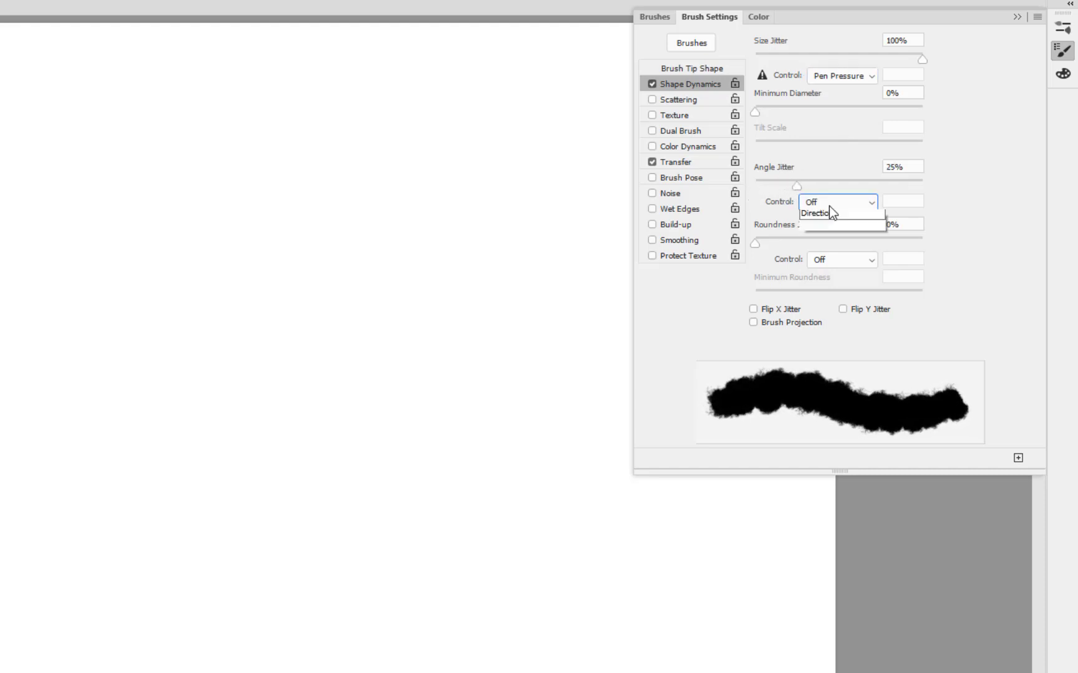
click(836, 253)
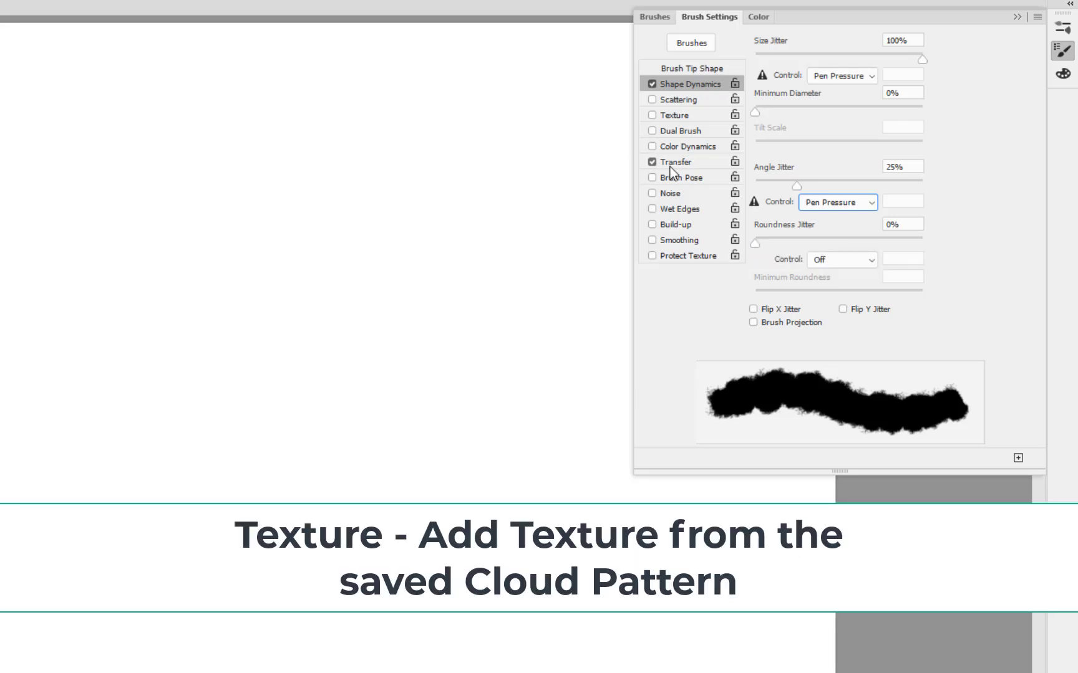
Texture the whole brush stroke with the saved cloud pattern in Subtract mode.
click(685, 117)
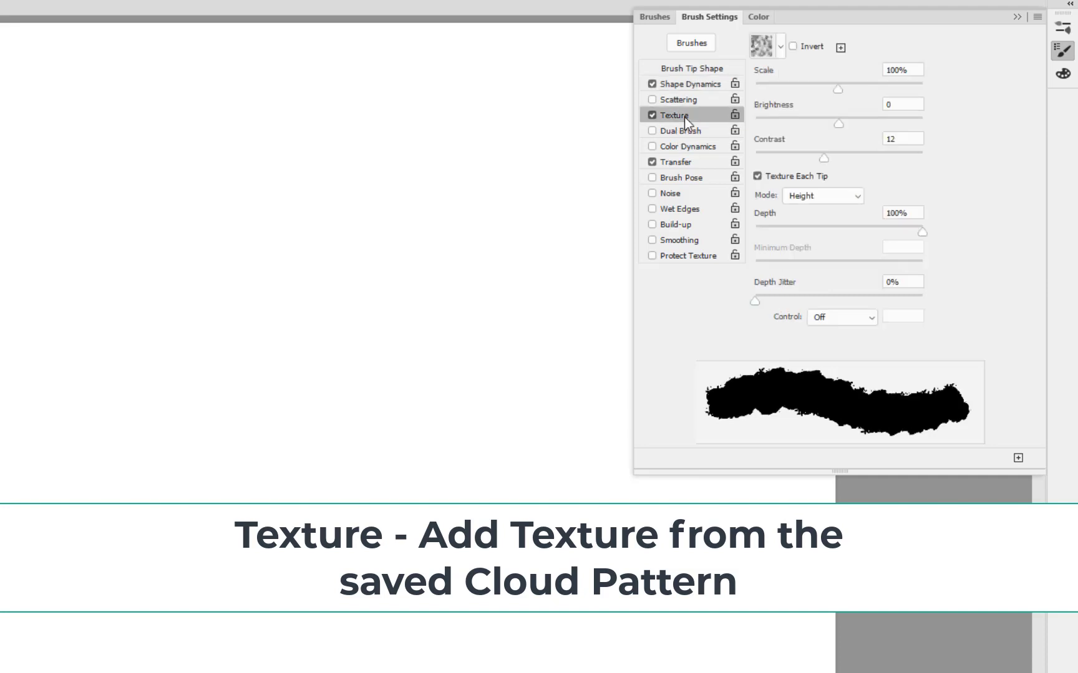
click(779, 48)
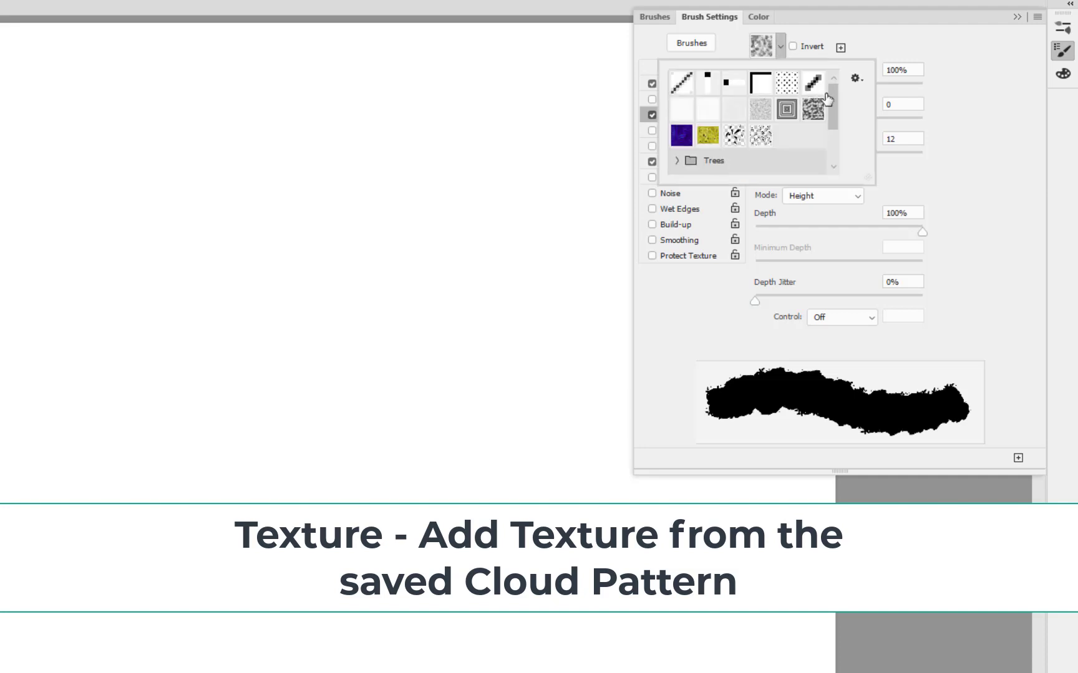
drag(826, 95, 830, 135)
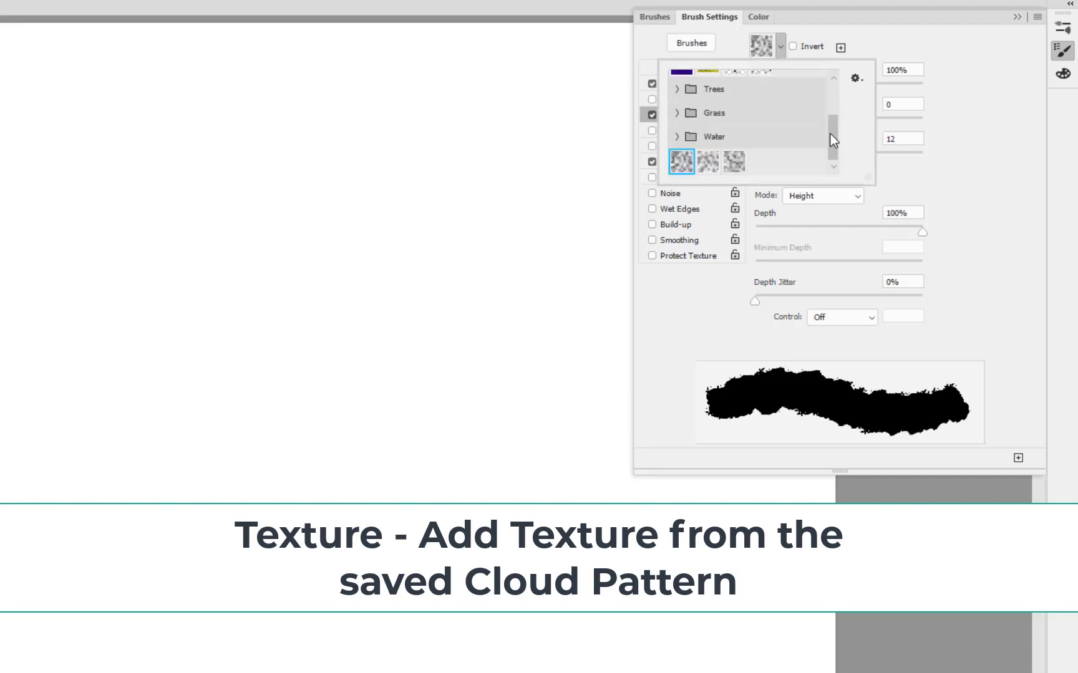
click(733, 163)
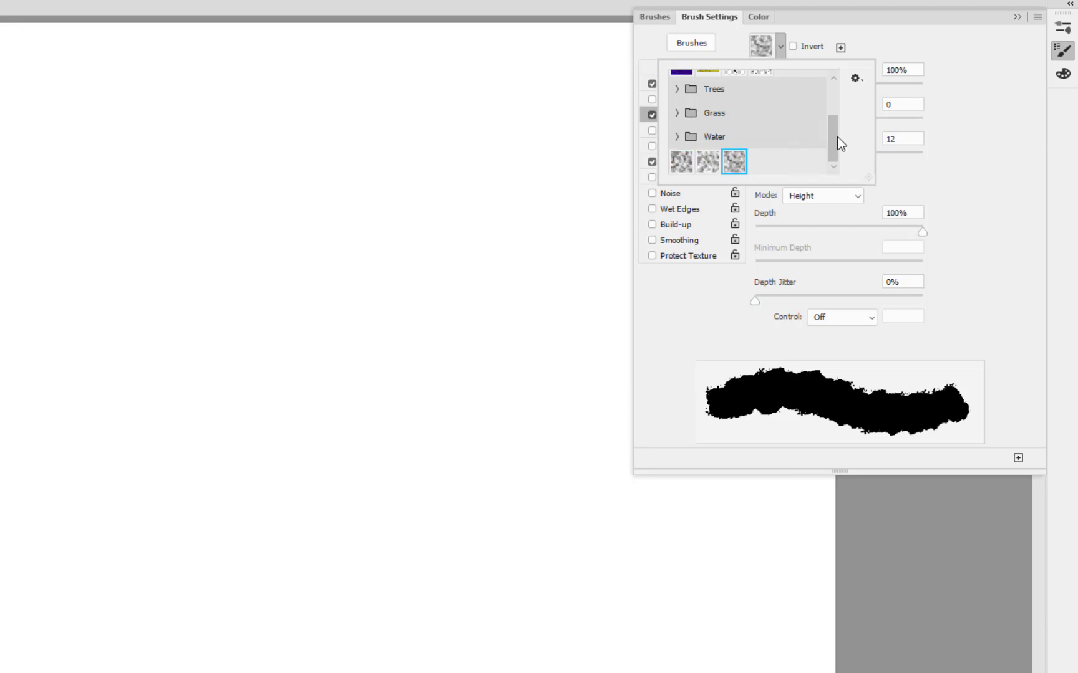
click(924, 60)
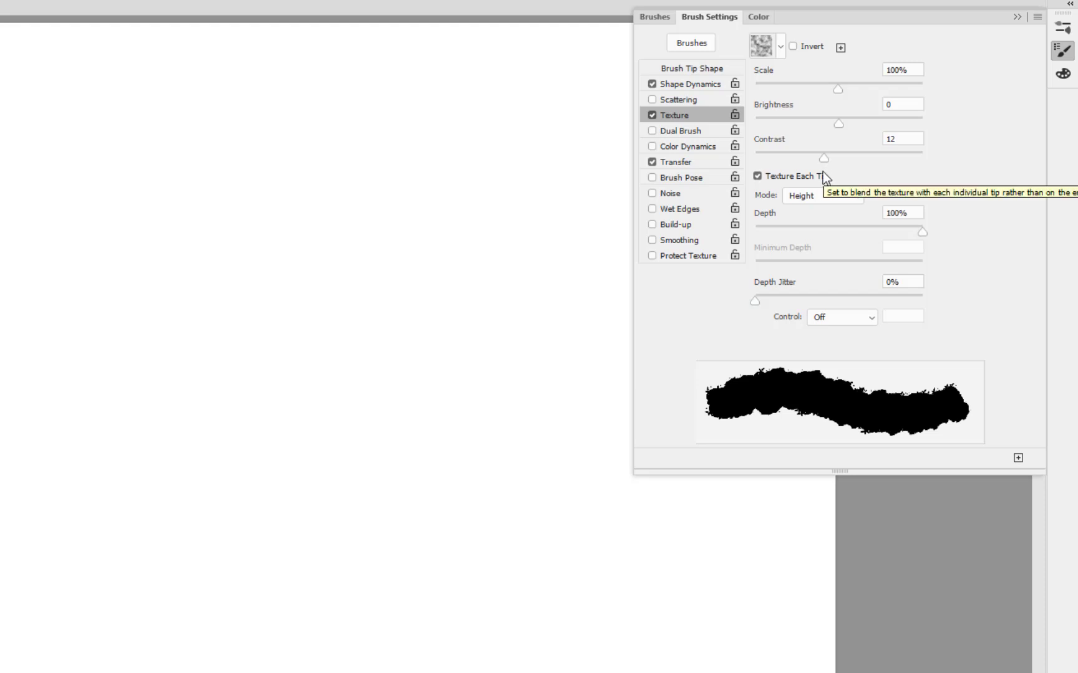
click(758, 177)
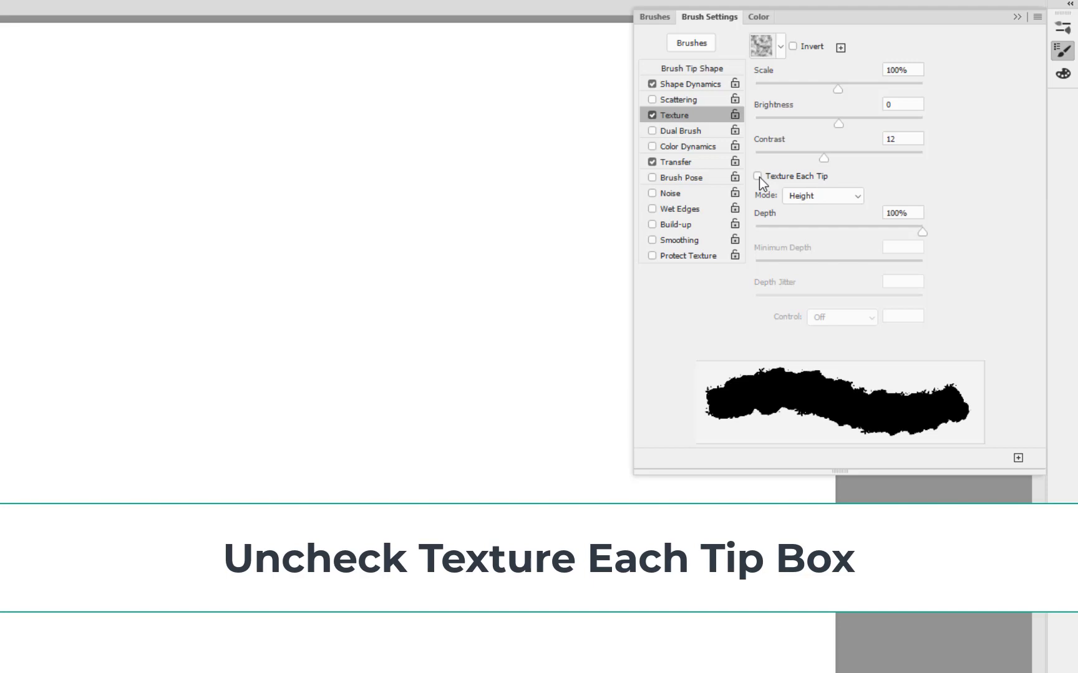
click(820, 200)
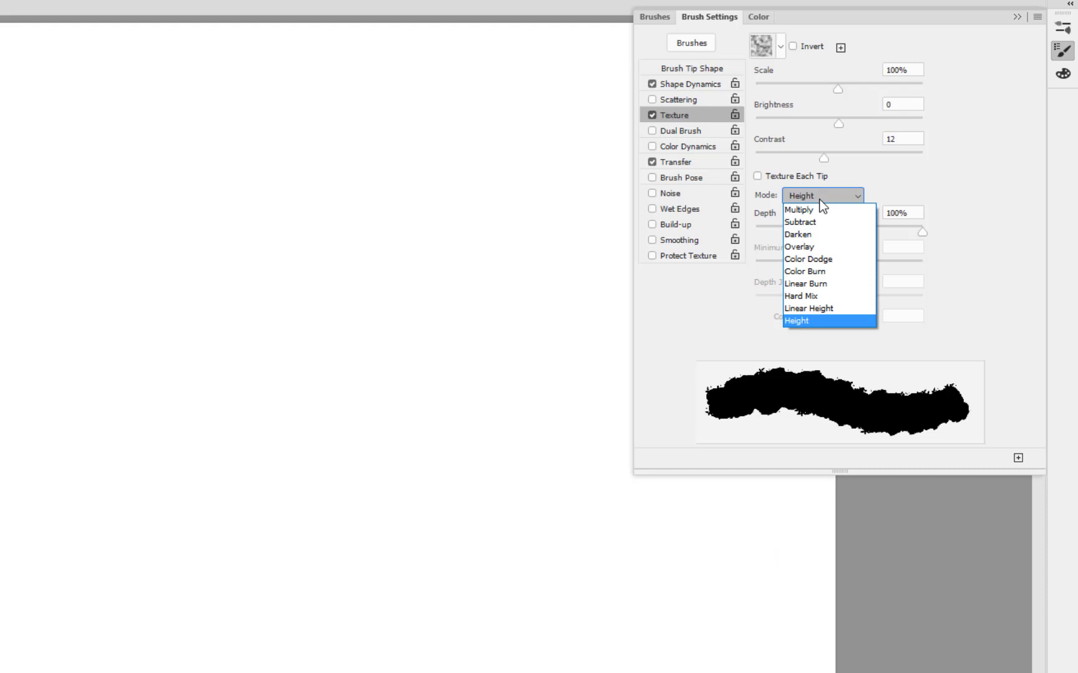
click(814, 223)
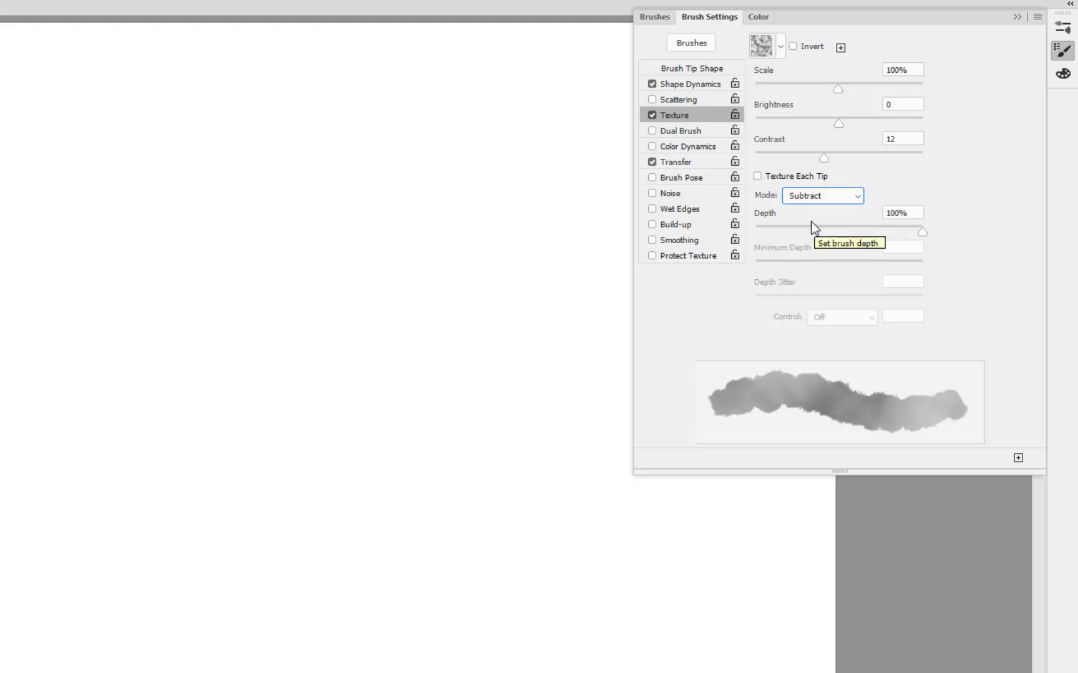
Compare texture blending with test strokes, lower Depth to 75%, and paint two grey strokes.
mouse_move(156, 187)
mouse_down()
mouse_move(243, 412)
mouse_move(293, 448)
mouse_move(280, 513)
mouse_up()
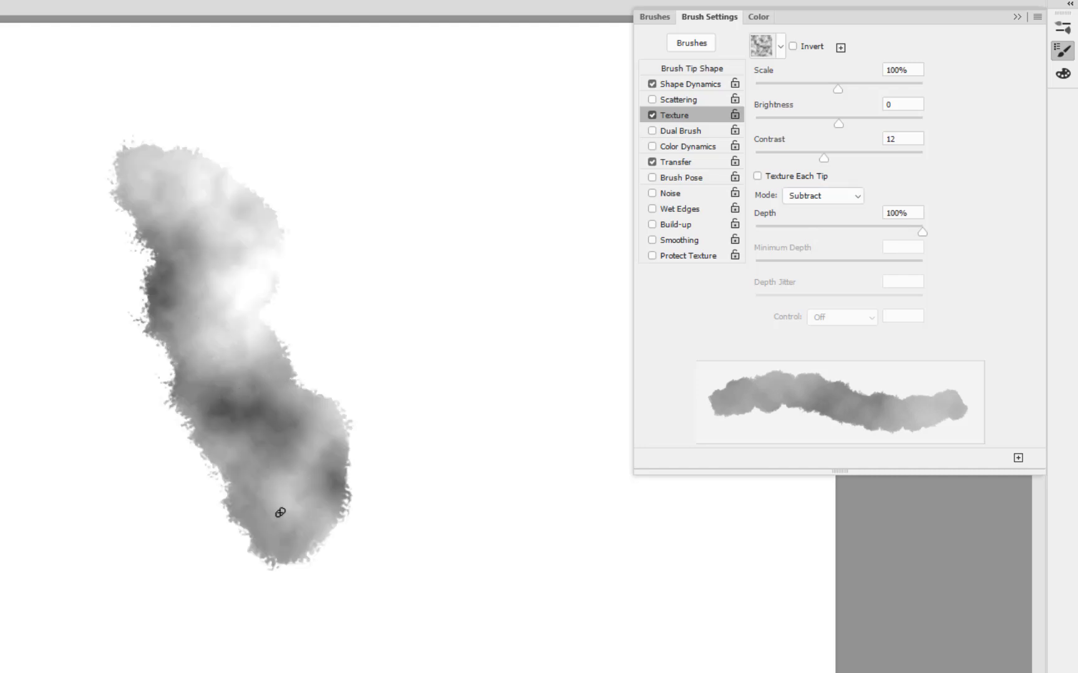
key(ctrl+z)
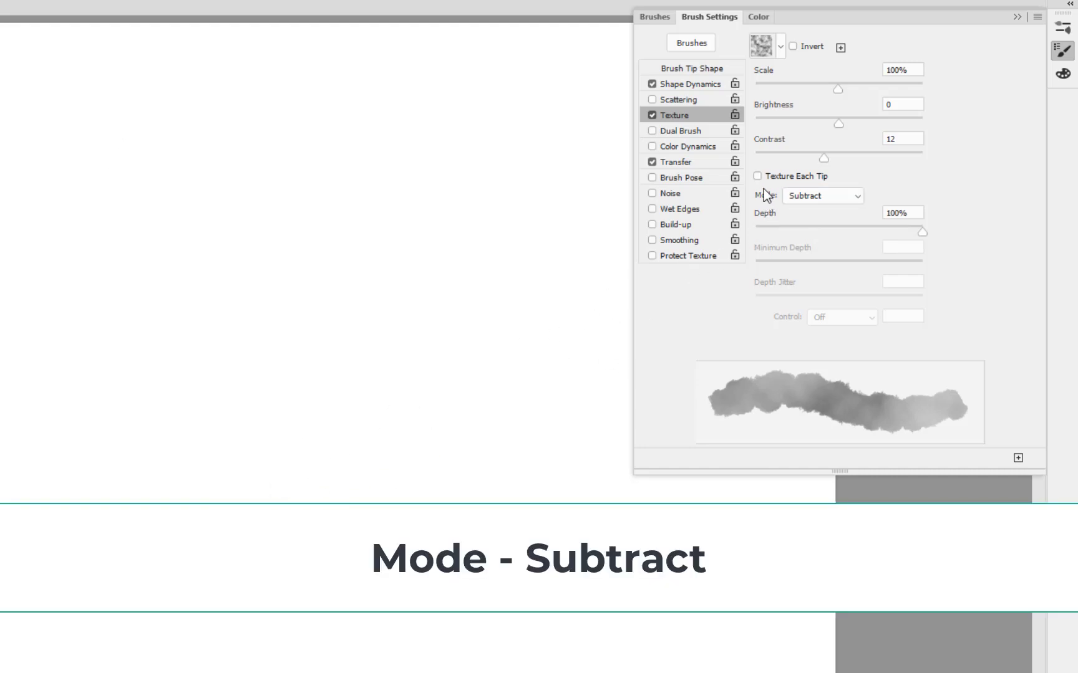
click(810, 200)
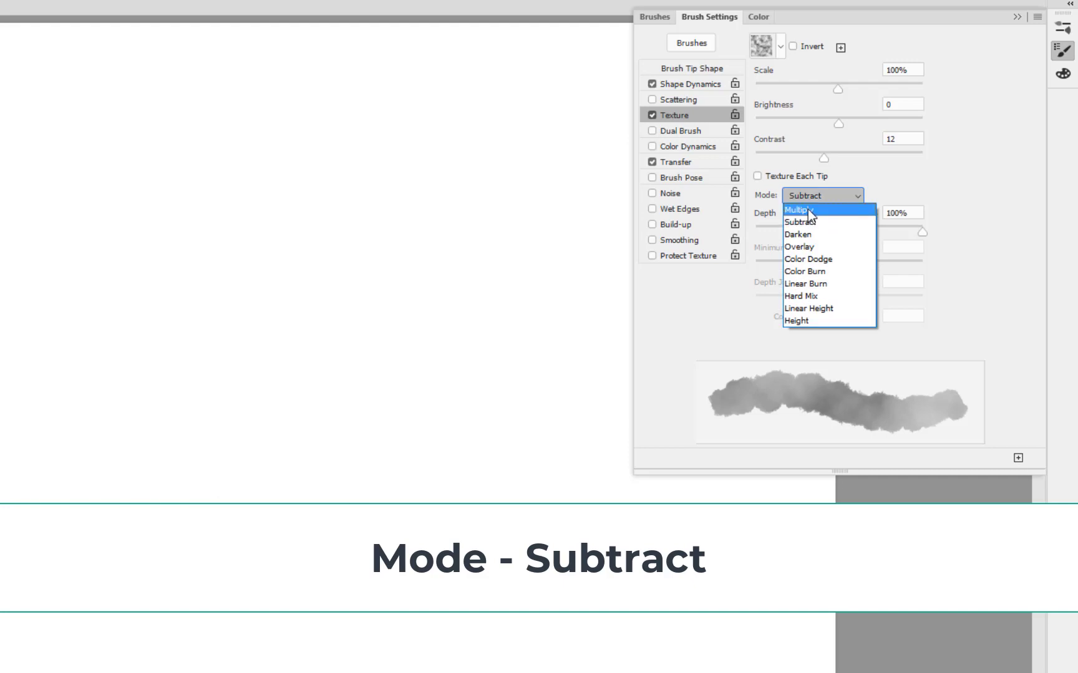
click(808, 210)
mouse_move(224, 265)
mouse_down()
mouse_move(314, 384)
mouse_move(370, 481)
mouse_up()
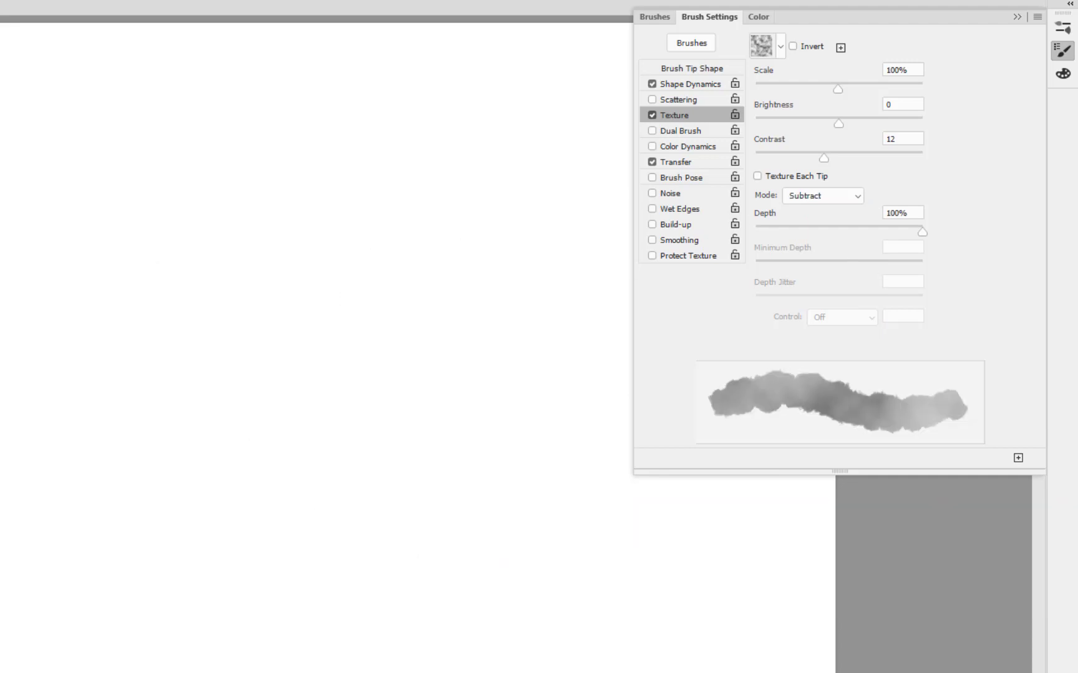
drag(921, 232, 885, 232)
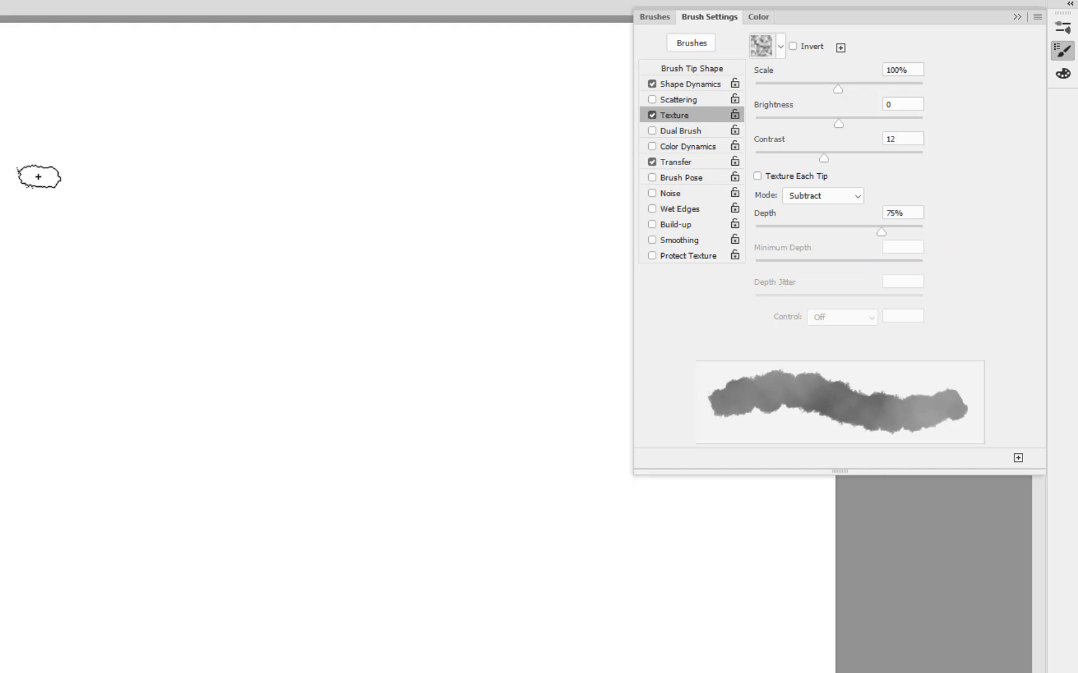
mouse_move(38, 177)
mouse_down()
mouse_move(238, 278)
mouse_move(309, 439)
mouse_up()
mouse_move(380, 204)
mouse_down()
mouse_move(381, 397)
mouse_move(361, 446)
mouse_up()
Undo the strokes, add a Soft Round 30 dual brush in Color Burn mode, and test it.
key(ctrl+z)
key(ctrl+z)
click(704, 129)
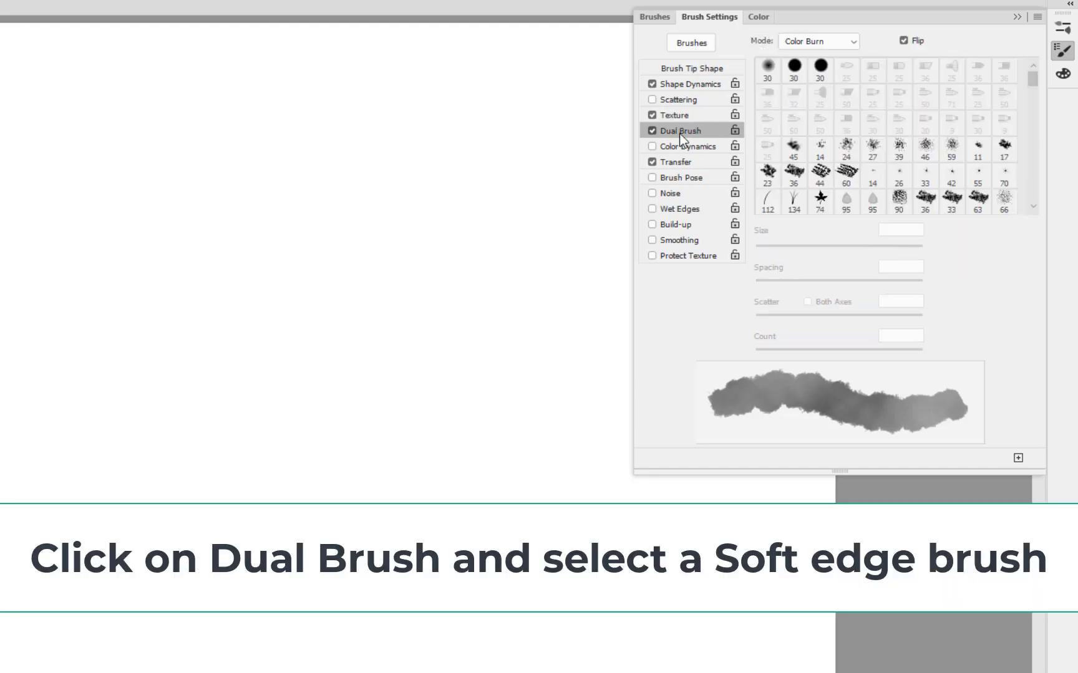
click(770, 69)
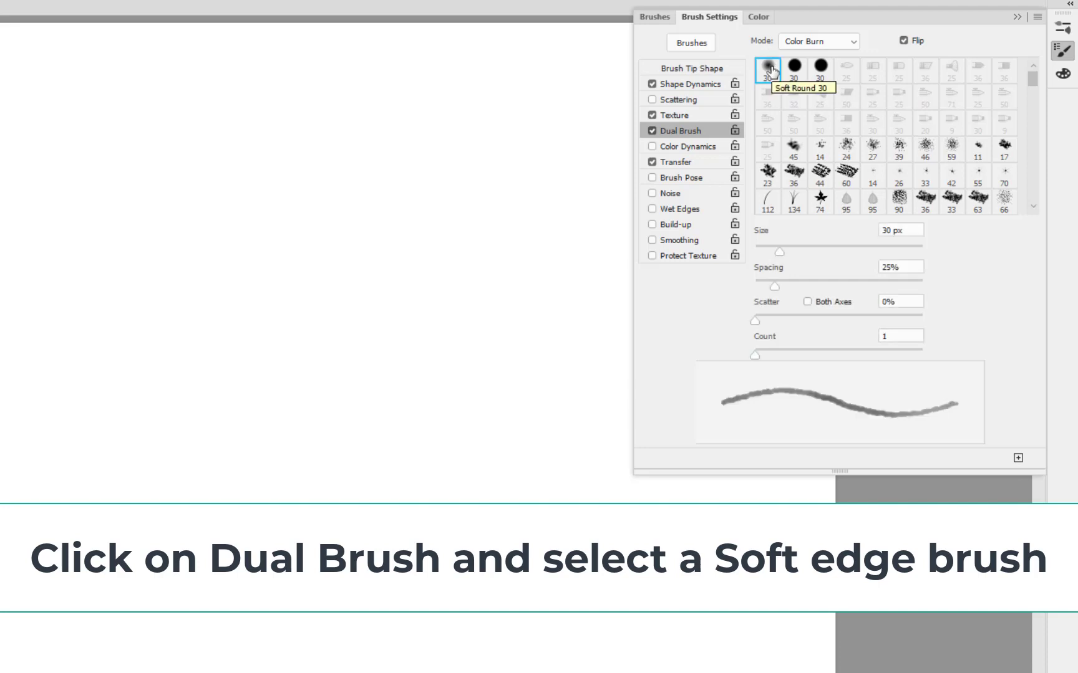
mouse_move(380, 203)
mouse_down()
mouse_move(409, 276)
mouse_move(408, 369)
mouse_move(435, 444)
mouse_up()
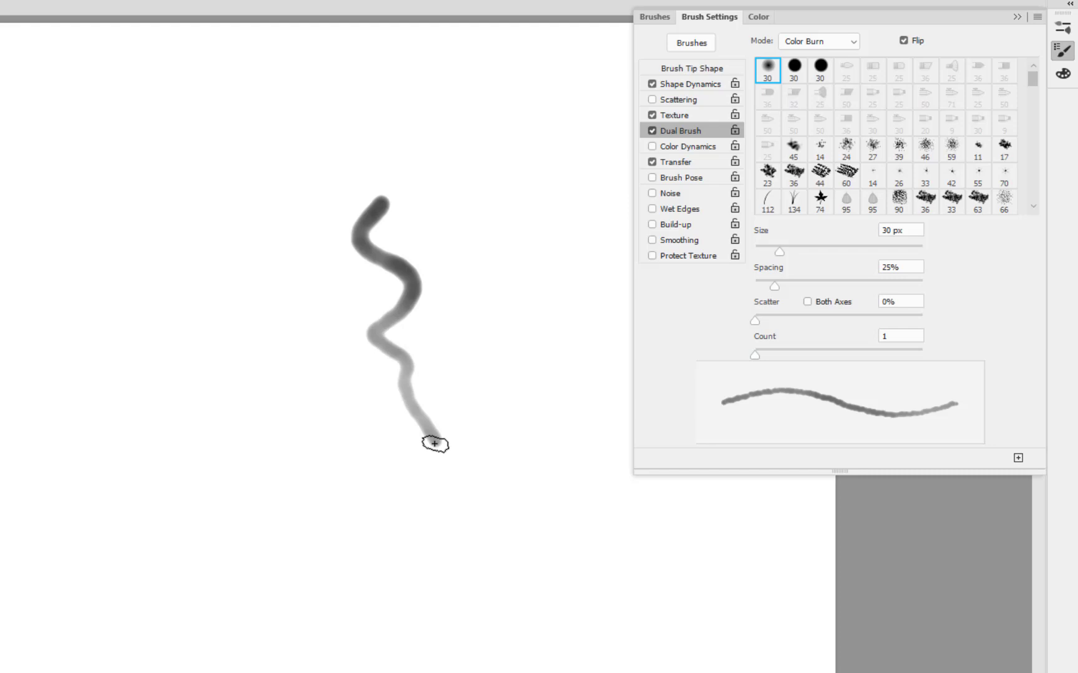
key(ctrl+z)
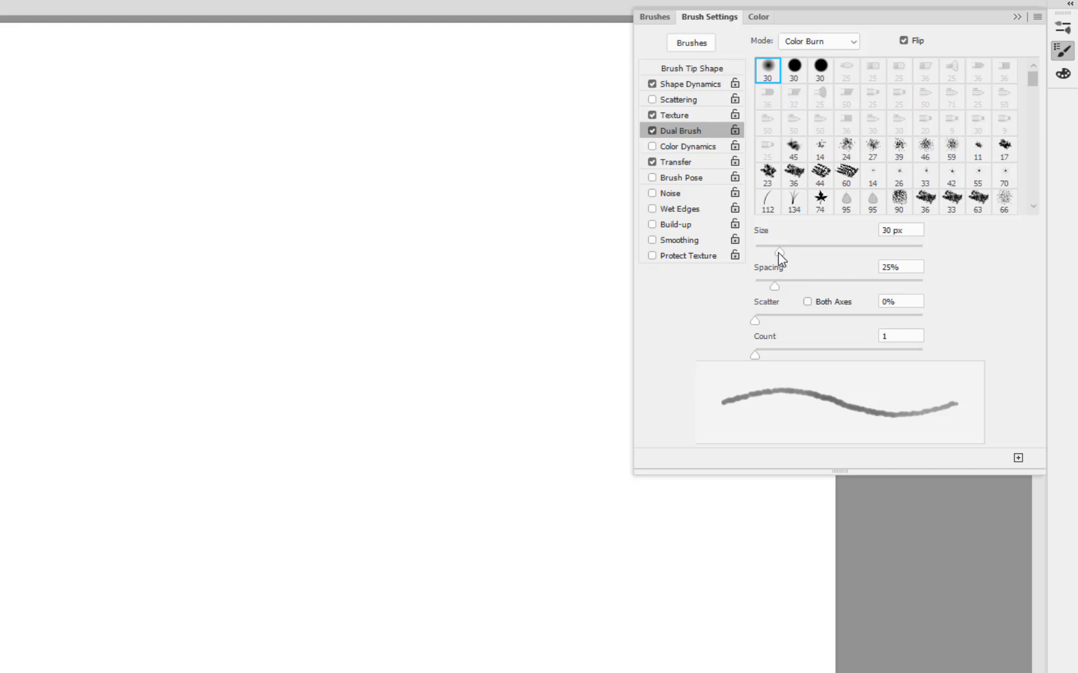
Set the dual brush to 118 px size and 5% spacing, trying scatter before resetting it to 0%.
mouse_move(778, 253)
mouse_down()
mouse_move(863, 253)
mouse_move(846, 253)
mouse_up()
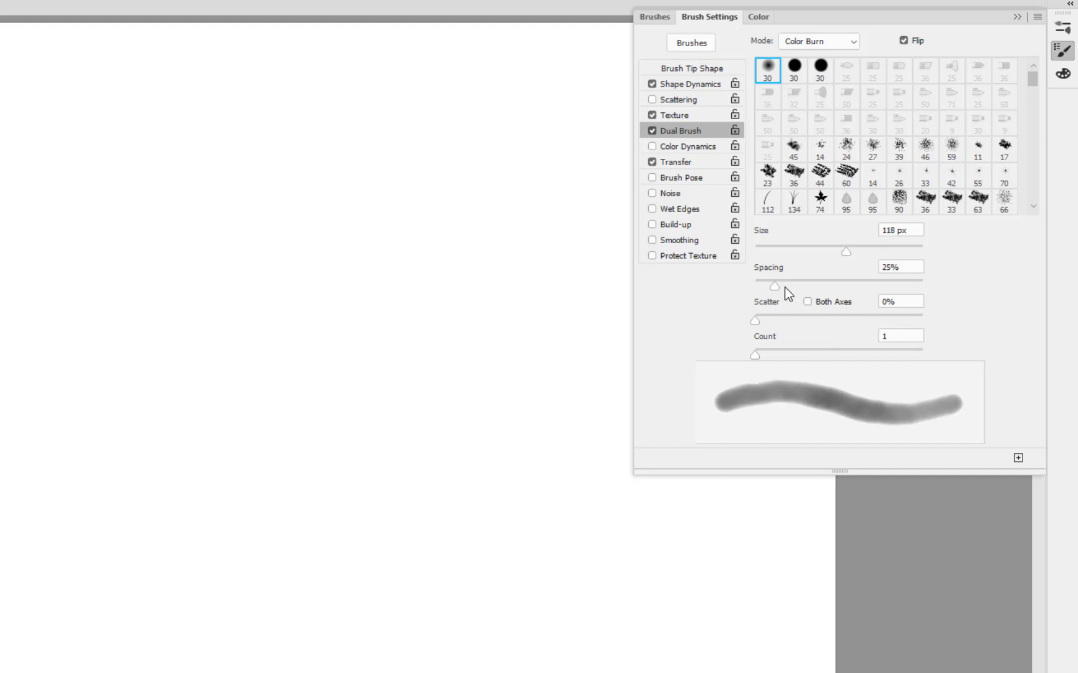
drag(774, 287, 758, 289)
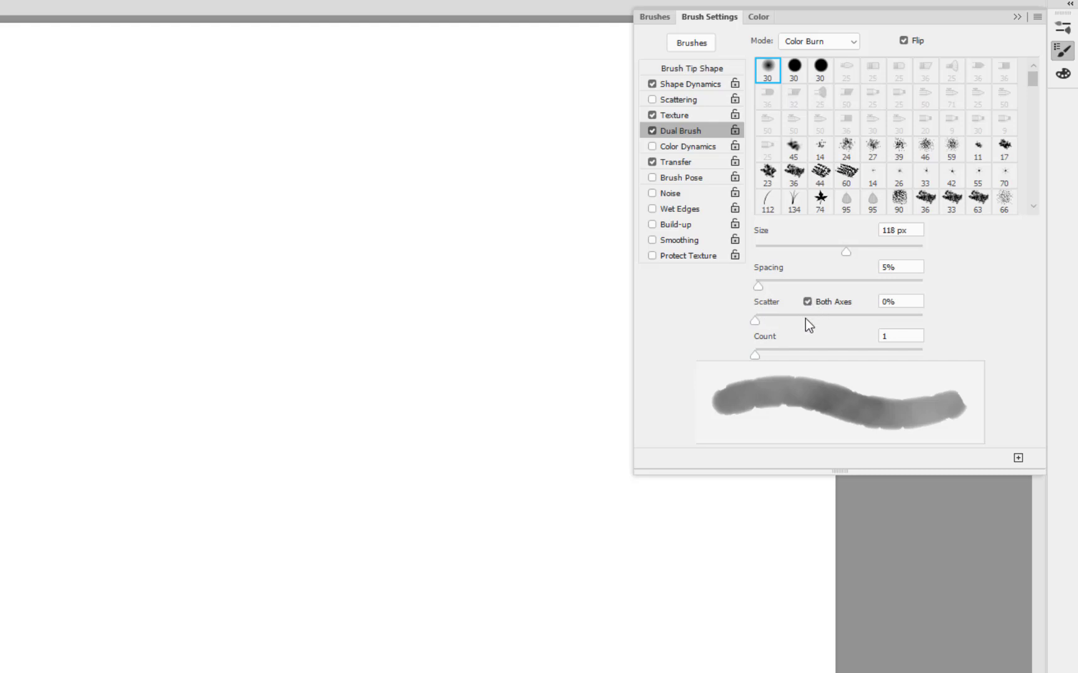
mouse_move(755, 320)
mouse_down()
mouse_move(885, 325)
mouse_move(822, 320)
mouse_up()
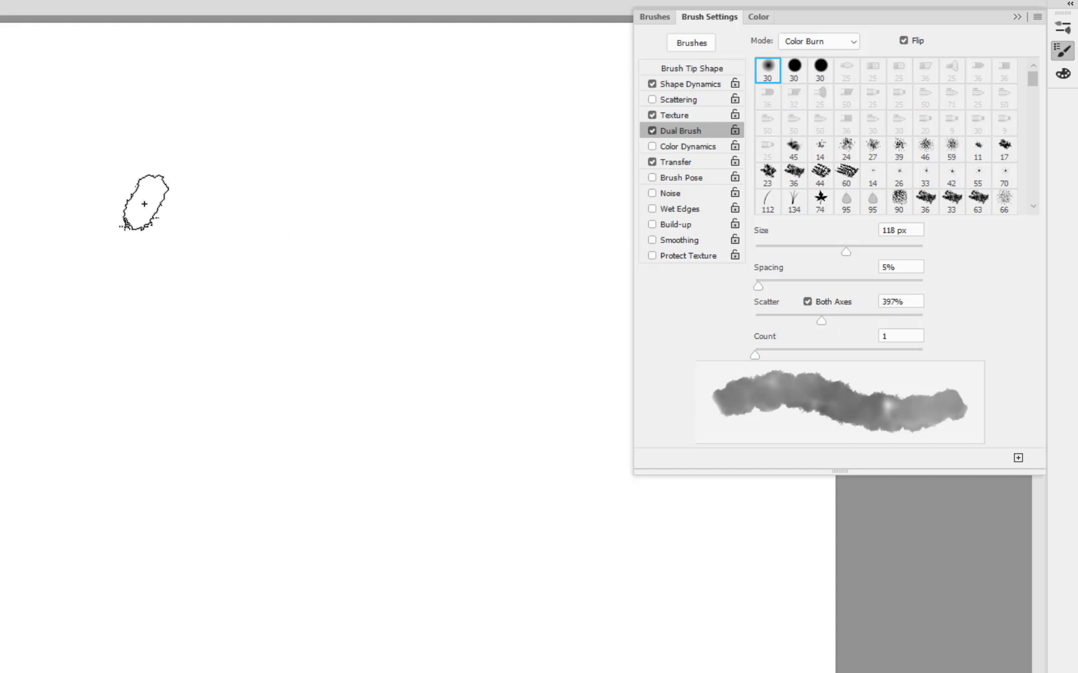
mouse_move(144, 207)
mouse_down()
mouse_move(214, 351)
mouse_move(408, 540)
mouse_move(425, 573)
mouse_up()
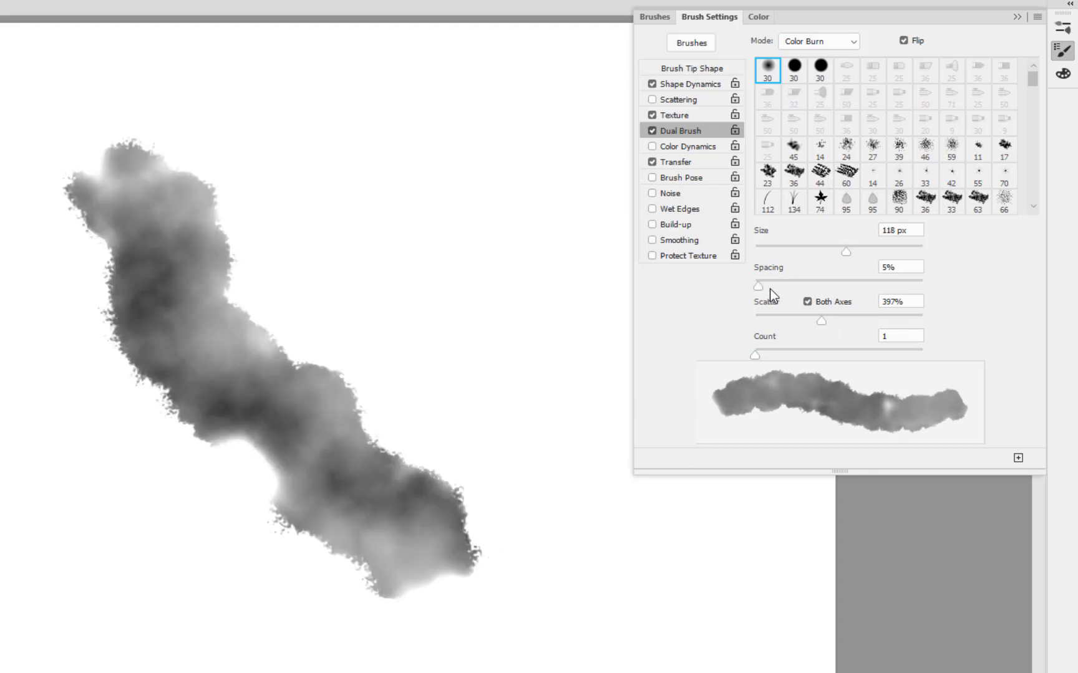
click(807, 302)
drag(818, 322, 727, 324)
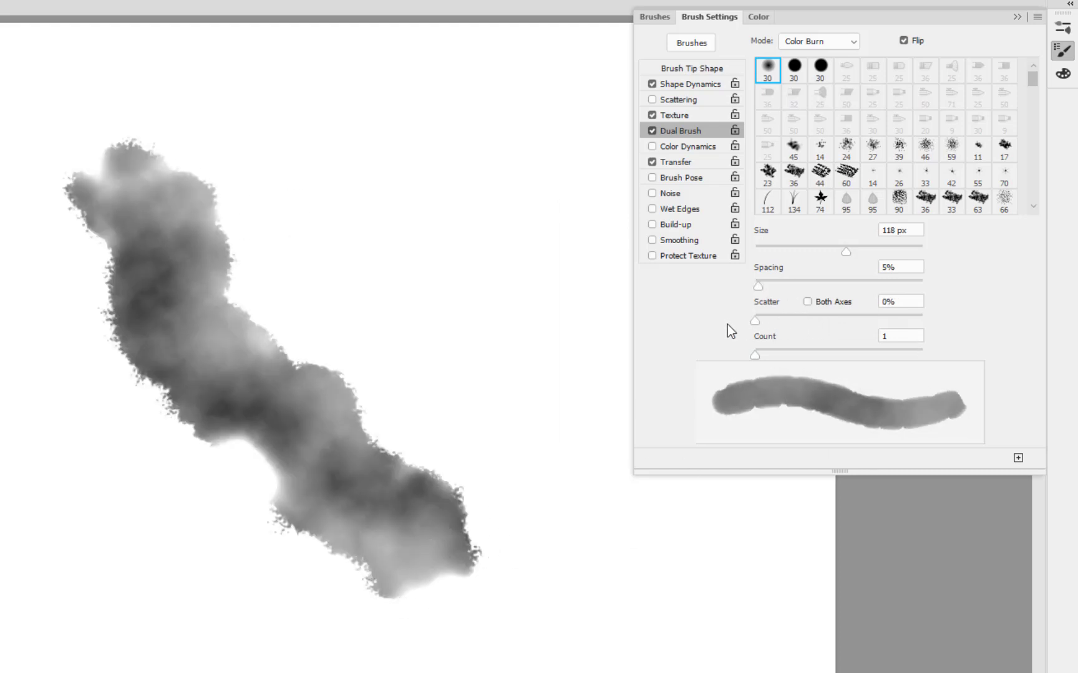
mouse_move(416, 181)
mouse_down()
mouse_move(496, 341)
mouse_move(522, 439)
mouse_up()
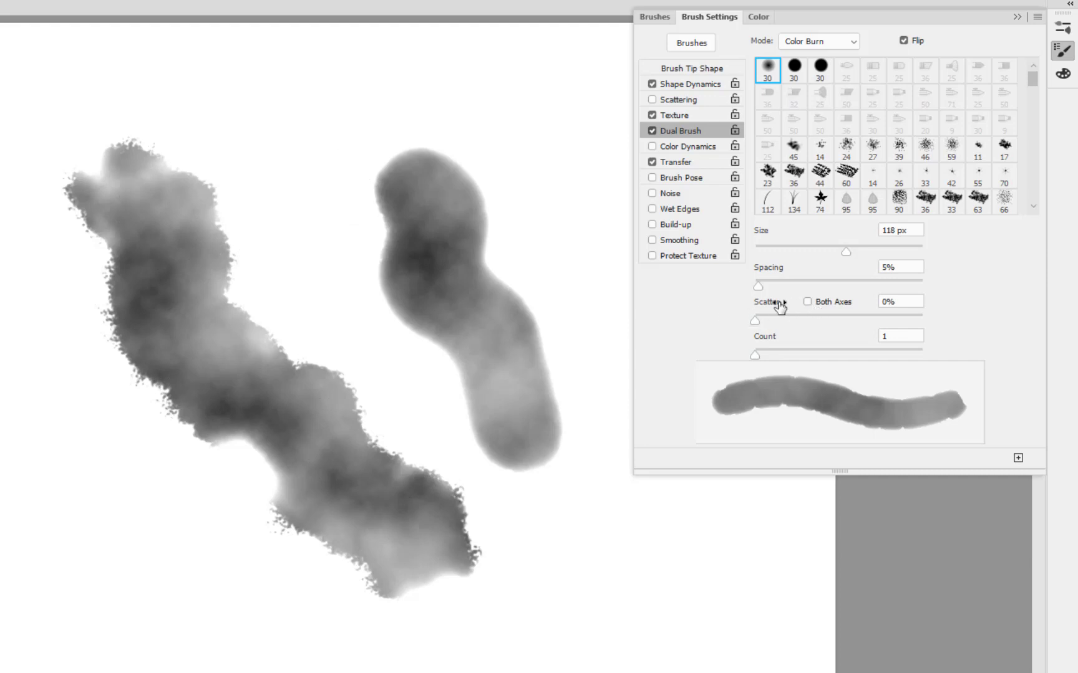
Scatter the dual brush 426% on both axes and raise Count to 8, testing then undoing strokes.
key(ctrl+z)
key(ctrl+z)
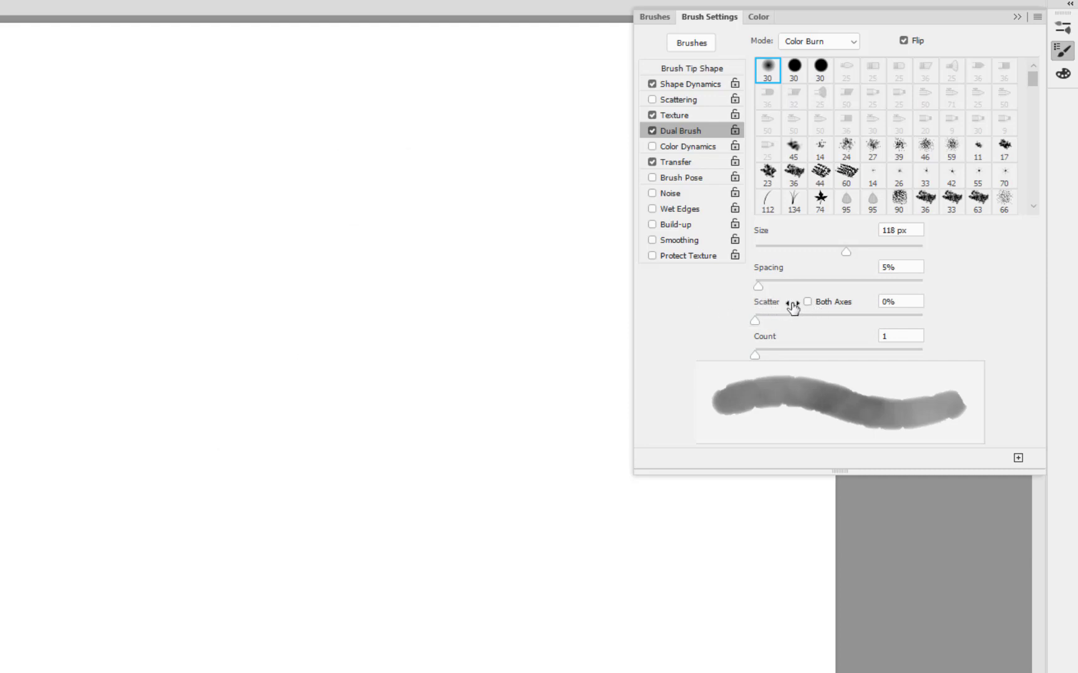
click(808, 302)
mouse_move(756, 321)
mouse_down()
mouse_move(856, 328)
mouse_move(826, 328)
mouse_up()
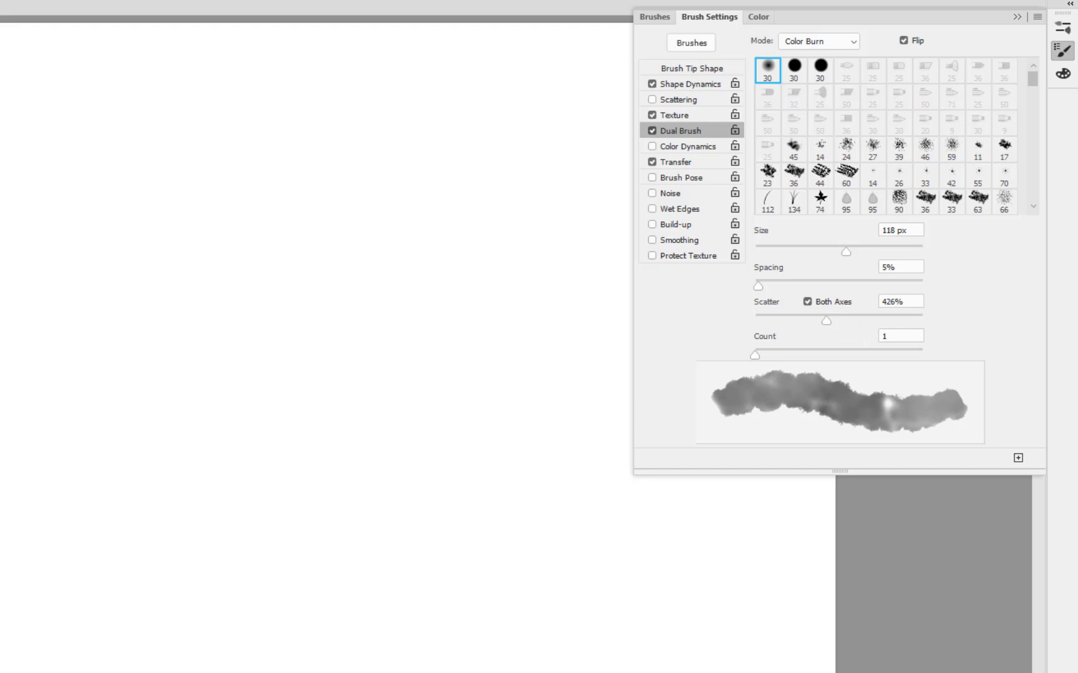
mouse_move(756, 359)
mouse_down()
mouse_move(826, 353)
mouse_move(729, 356)
mouse_move(763, 354)
mouse_up()
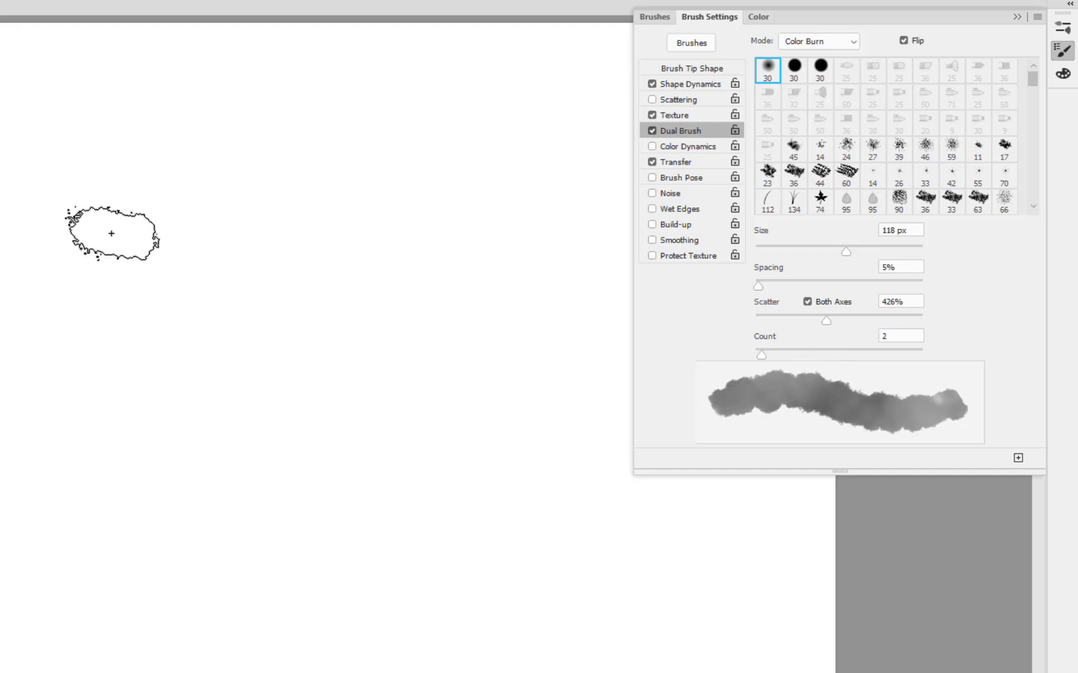
drag(111, 233, 213, 602)
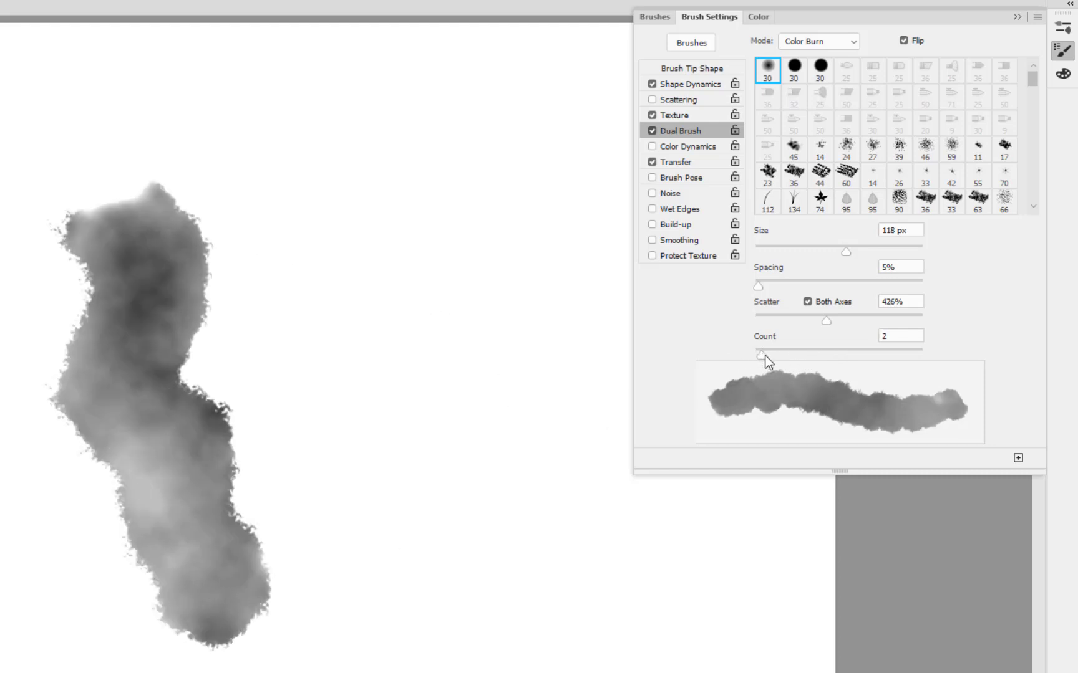
drag(767, 361, 799, 361)
mouse_move(368, 211)
mouse_down()
mouse_move(394, 384)
mouse_move(379, 489)
mouse_move(412, 580)
mouse_up()
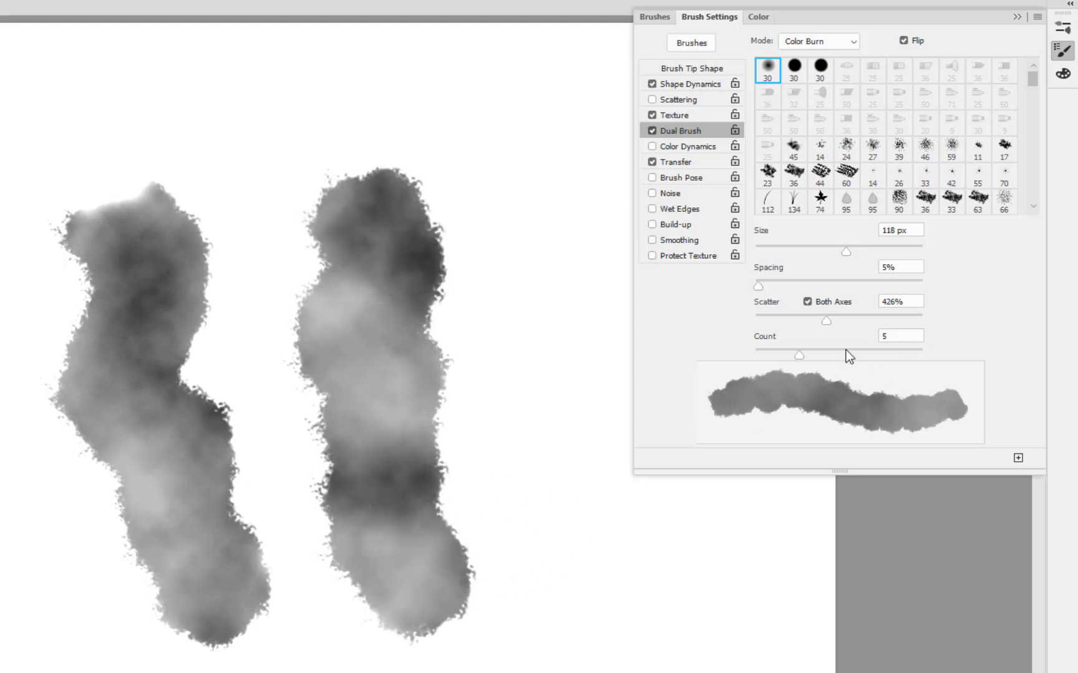
drag(798, 355, 833, 359)
mouse_move(564, 249)
mouse_down()
mouse_move(562, 562)
mouse_move(587, 646)
mouse_move(578, 627)
mouse_move(558, 652)
mouse_move(570, 670)
mouse_up()
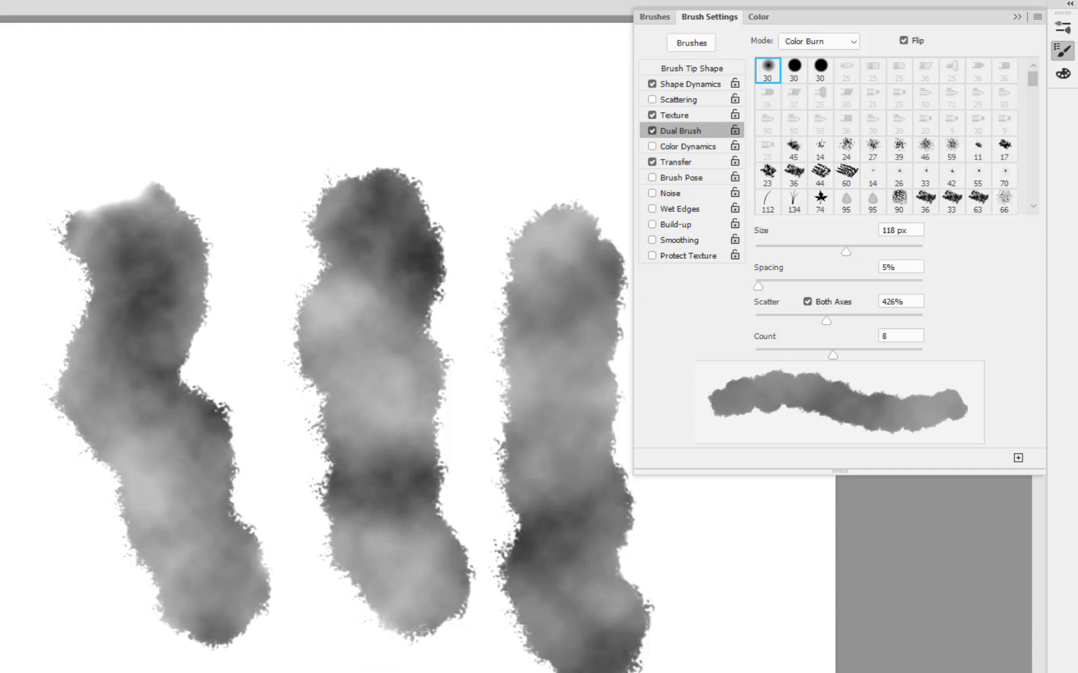
key(ctrl+z)
key(ctrl+z)
key(ctrl+z)
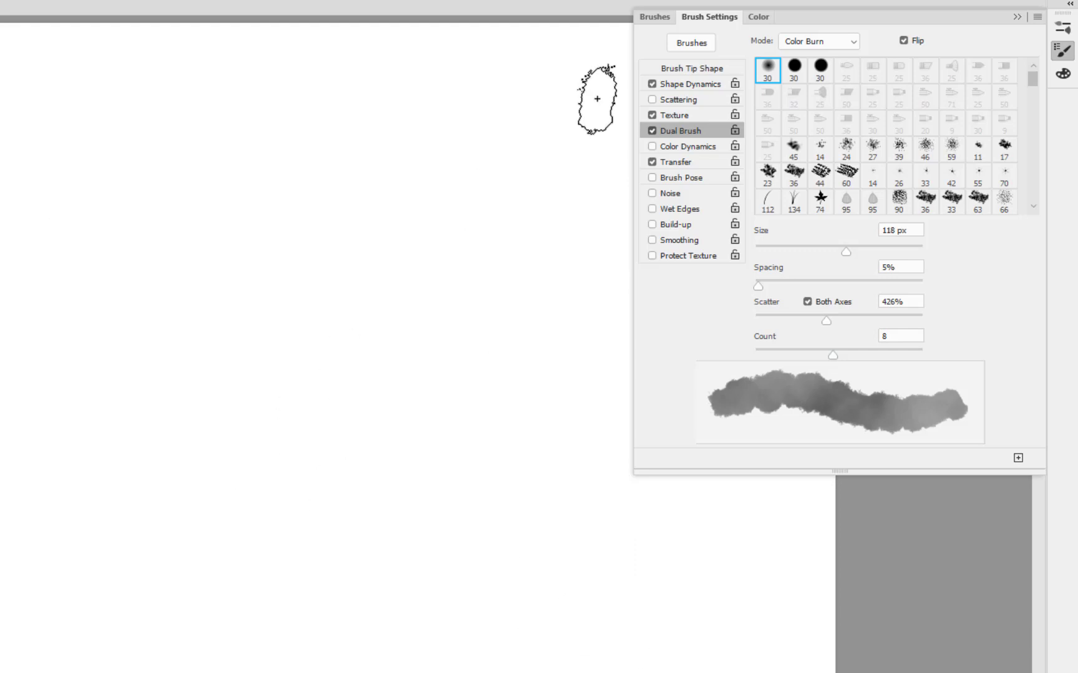
Add about 30% Transfer Opacity Jitter controlled by Pen Pressure, testing with two grey strokes.
click(680, 161)
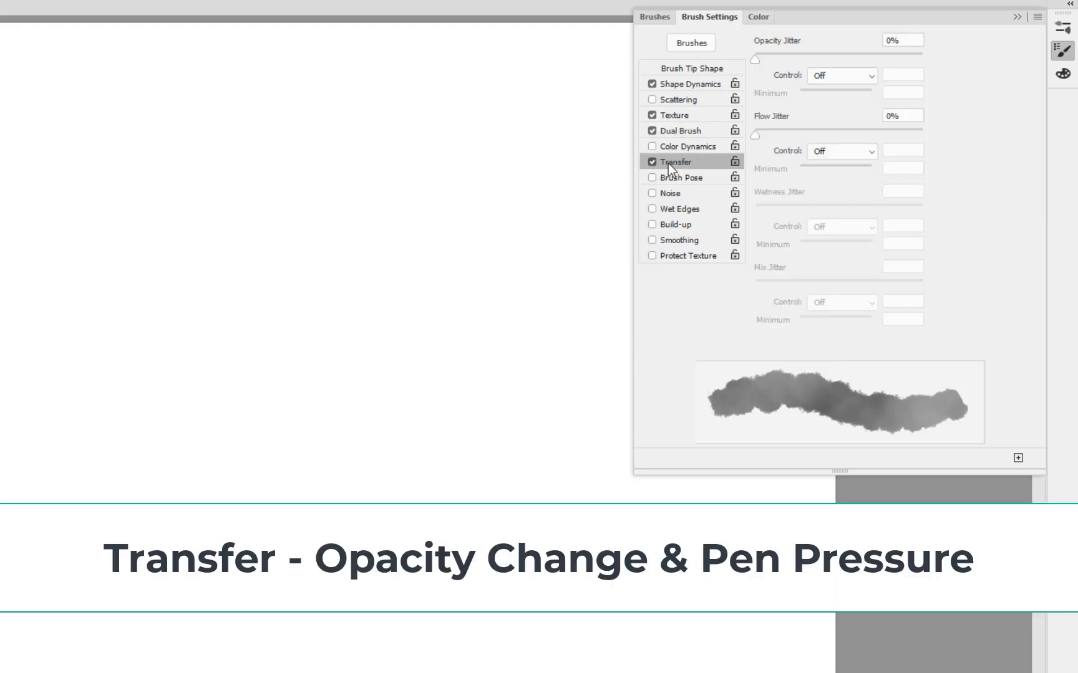
mouse_move(79, 121)
mouse_down()
mouse_move(106, 349)
mouse_move(142, 360)
mouse_up()
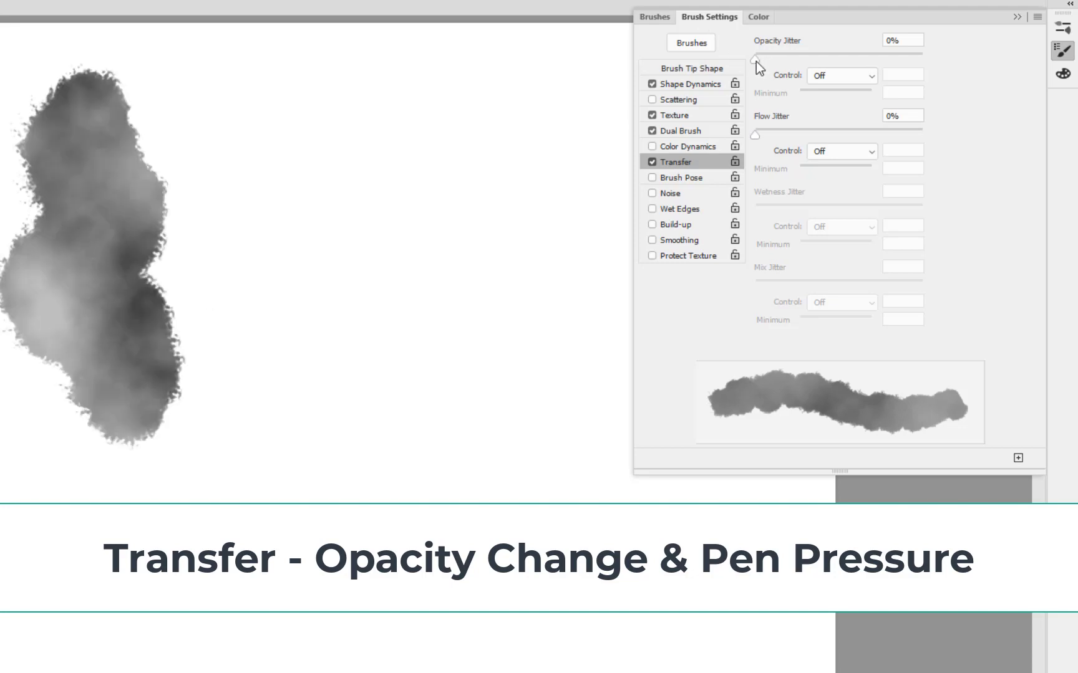
drag(756, 60, 813, 63)
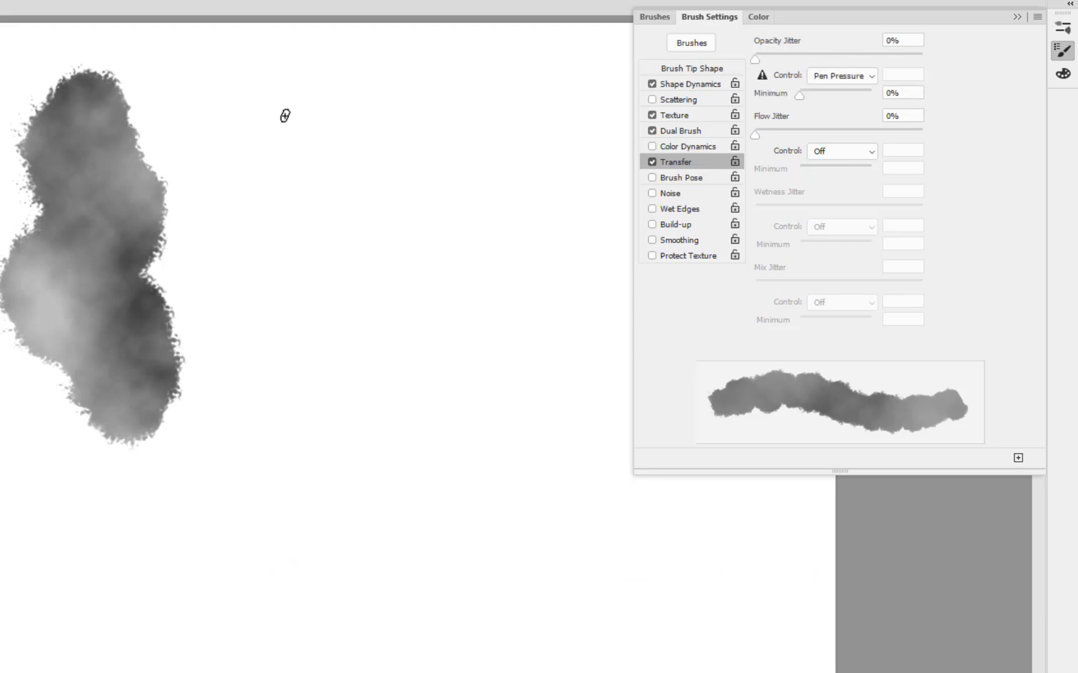
drag(285, 116, 315, 392)
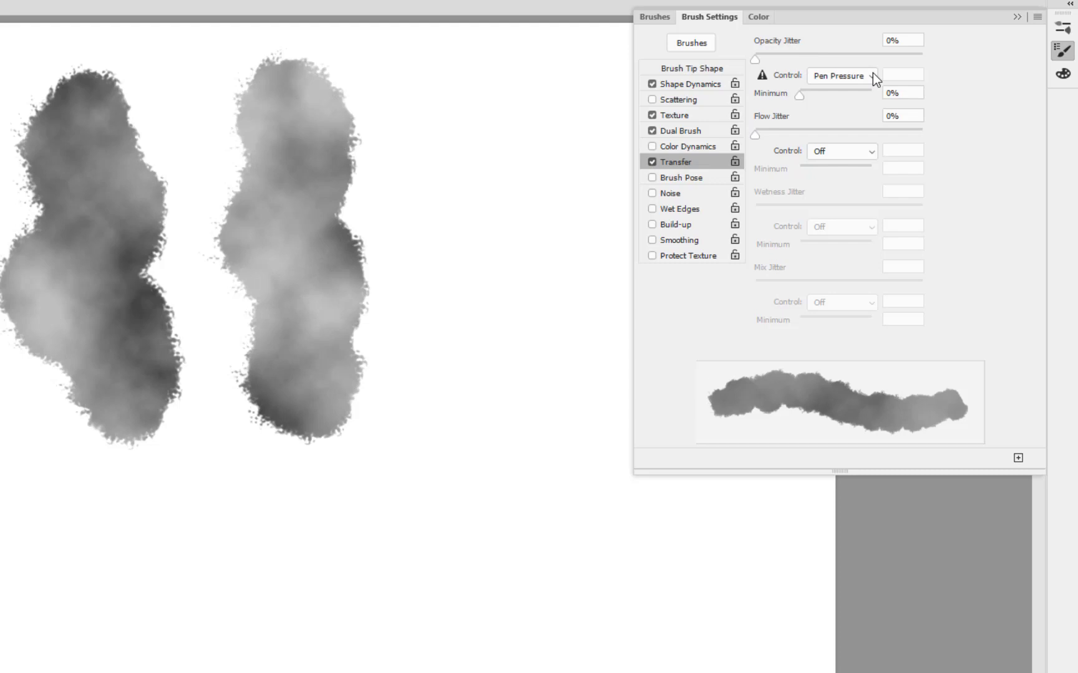
click(838, 78)
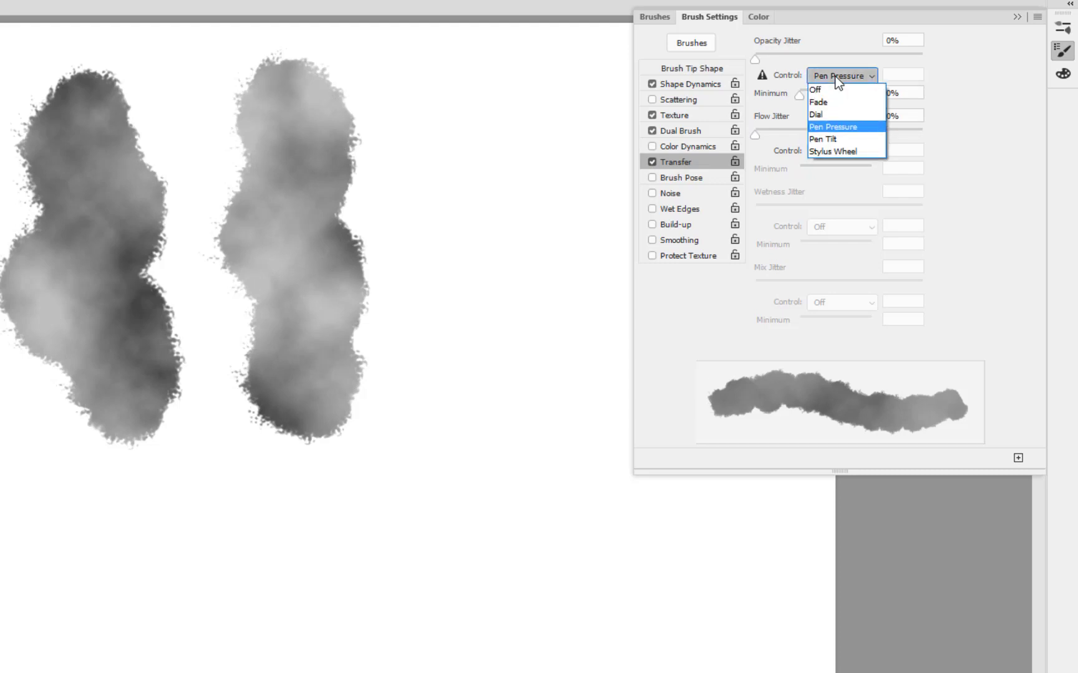
click(838, 78)
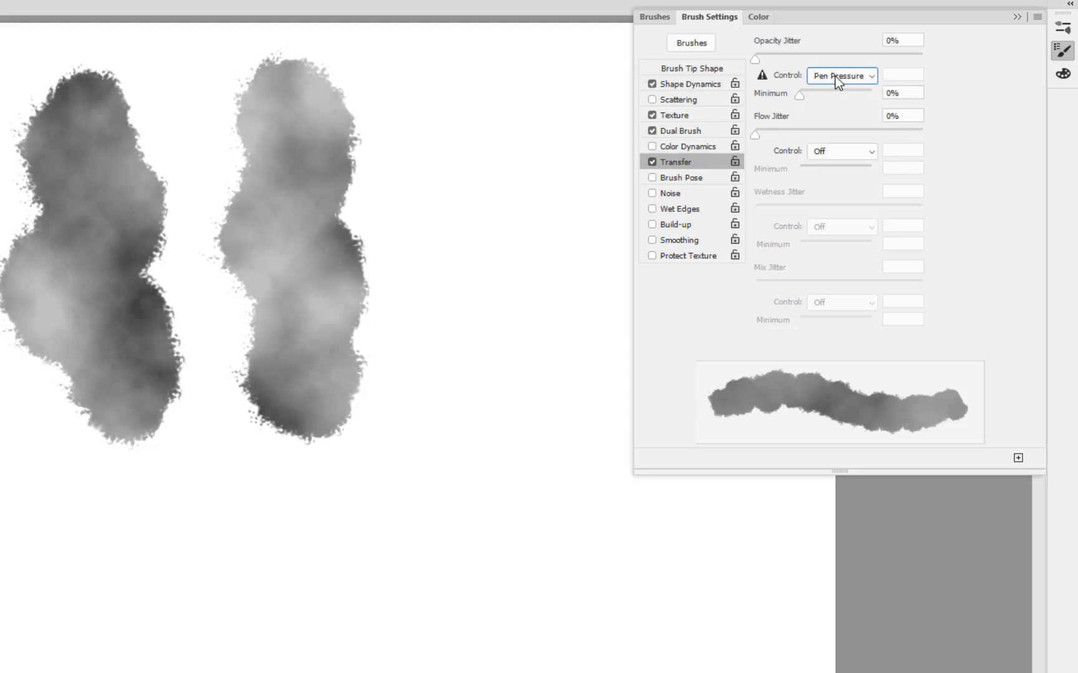
drag(755, 59, 816, 60)
Enable Wet Edges, Build-up and Smoothing, then paint a darker third test stroke on the right.
click(678, 212)
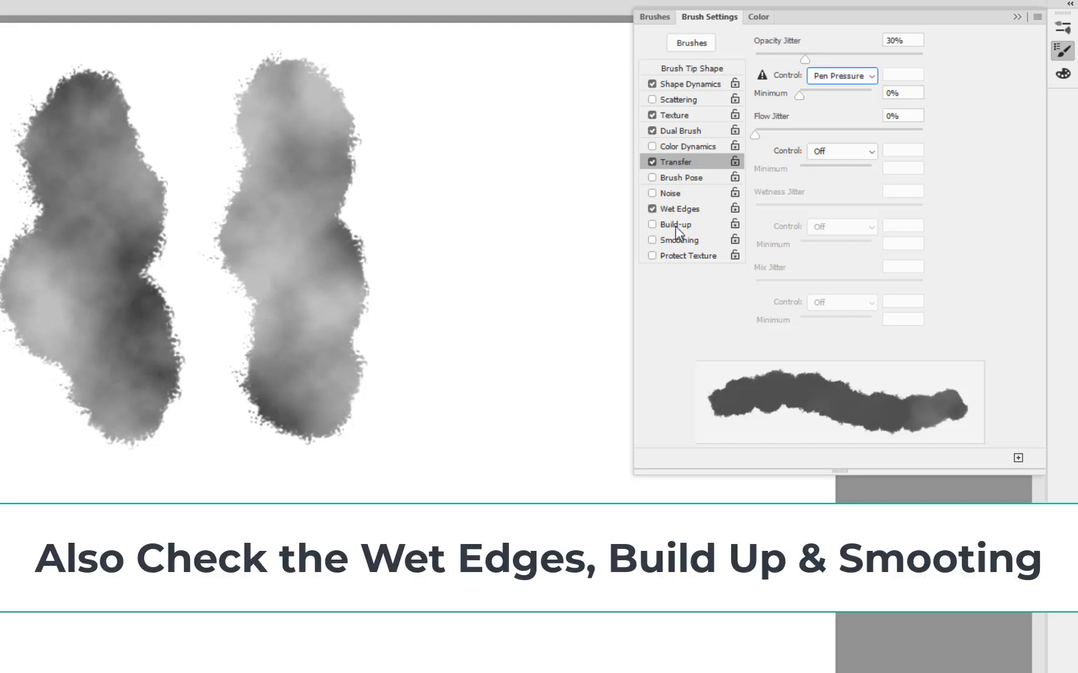
click(677, 225)
click(678, 241)
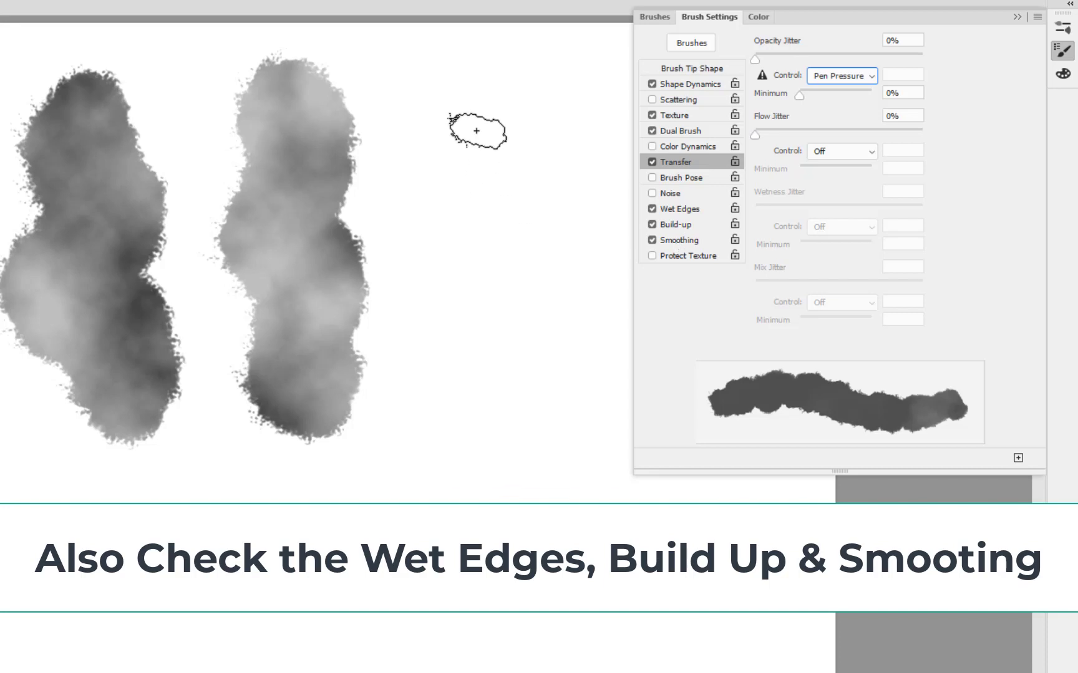
mouse_move(480, 103)
mouse_down()
mouse_move(530, 288)
mouse_move(541, 438)
mouse_move(529, 441)
mouse_up()
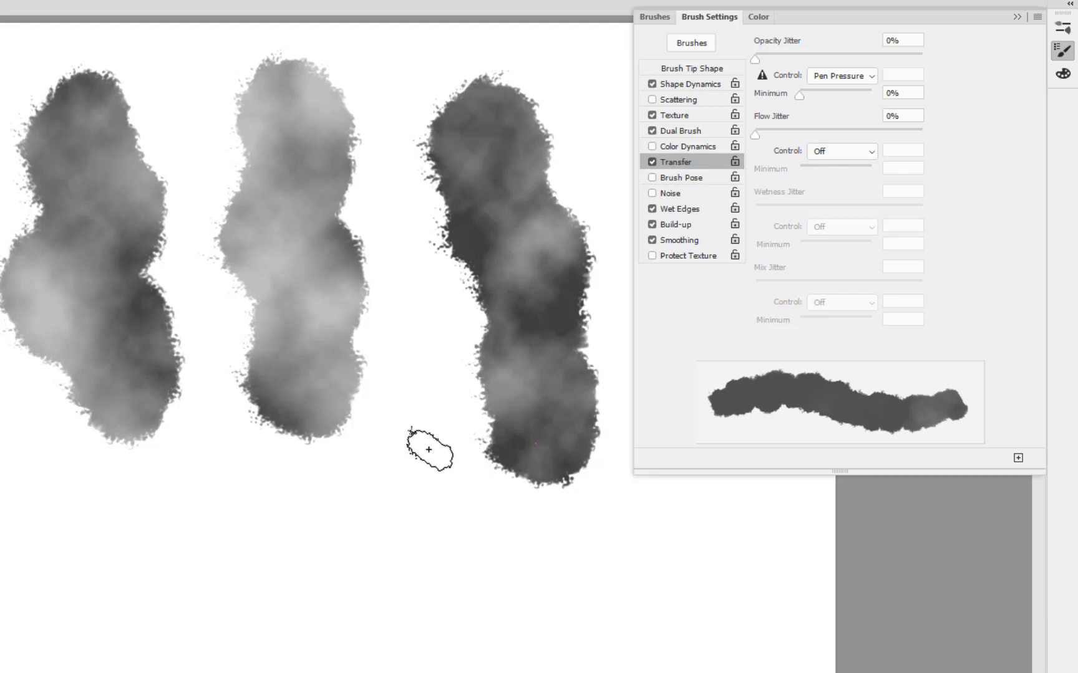
Save the brush as the new preset 'MC Watercolour 2020 Brush 1172', keeping the default name.
click(1037, 18)
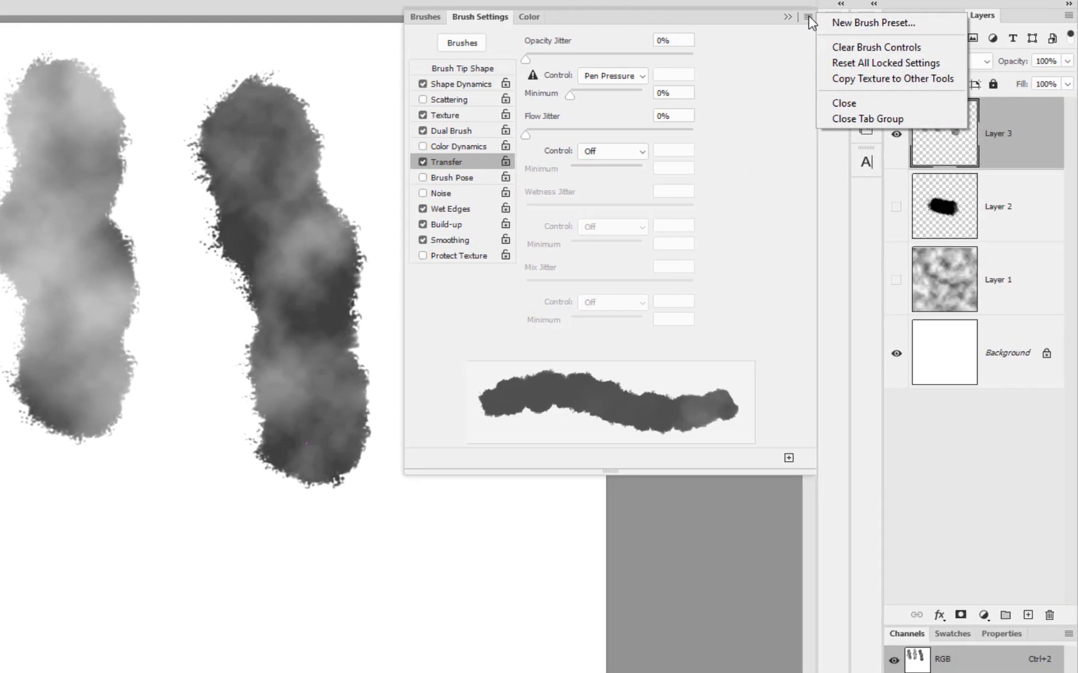
click(839, 24)
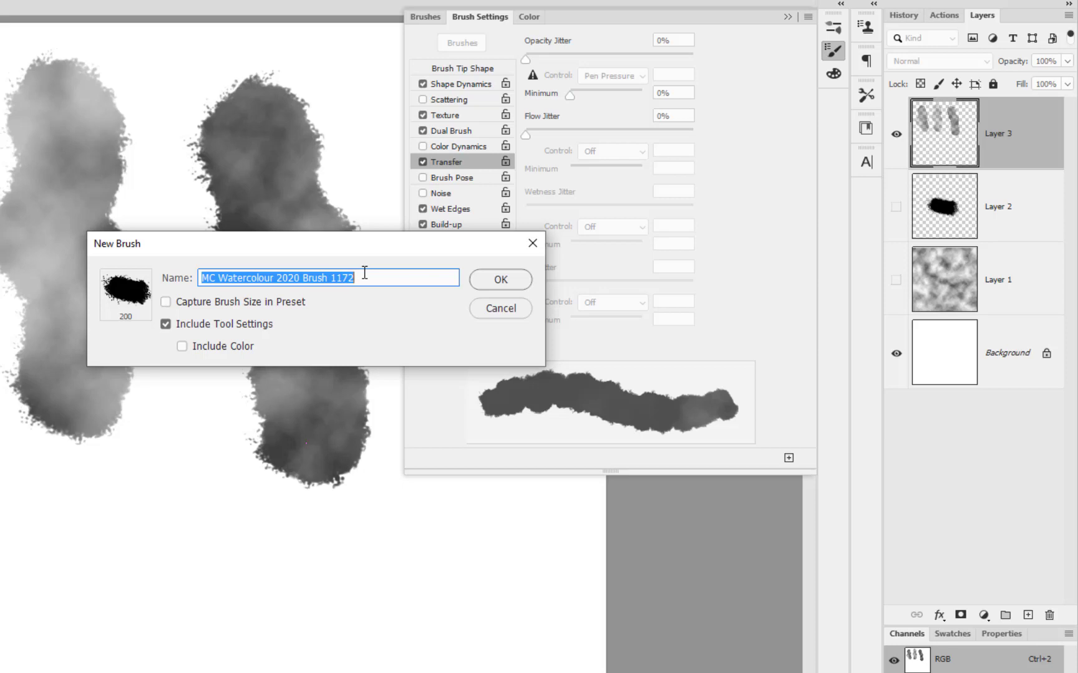
click(500, 281)
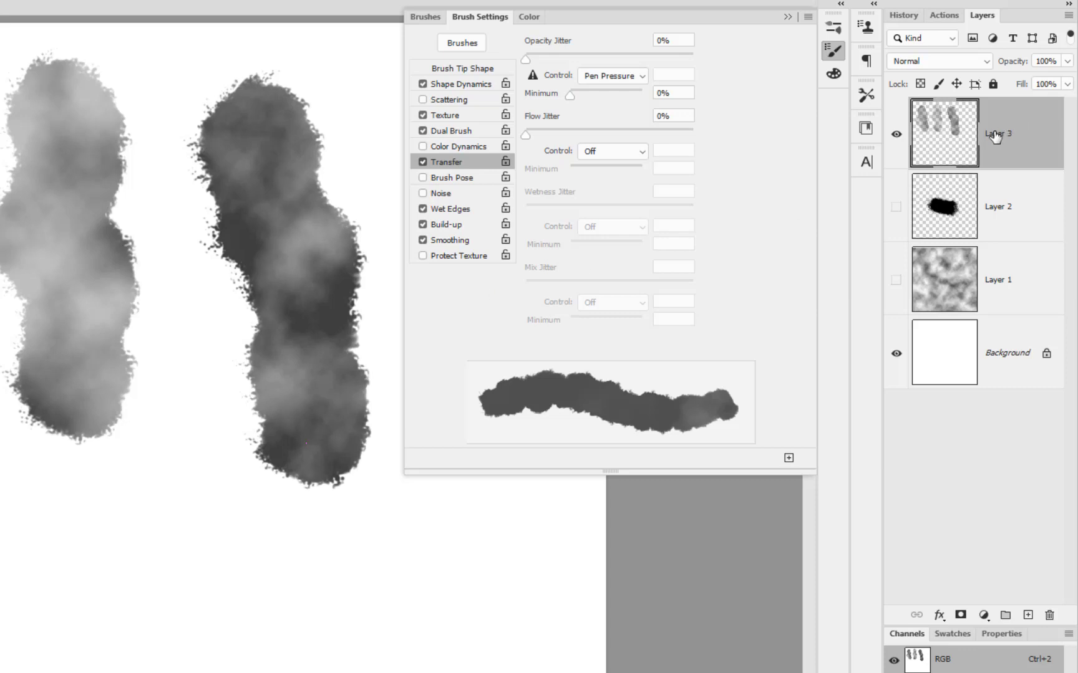
mouse_move(997, 136)
mouse_down()
mouse_move(1071, 521)
mouse_move(1049, 616)
mouse_up()
Delete the old test-stroke layer and paint a grey stroke diagonally across the canvas.
click(1028, 615)
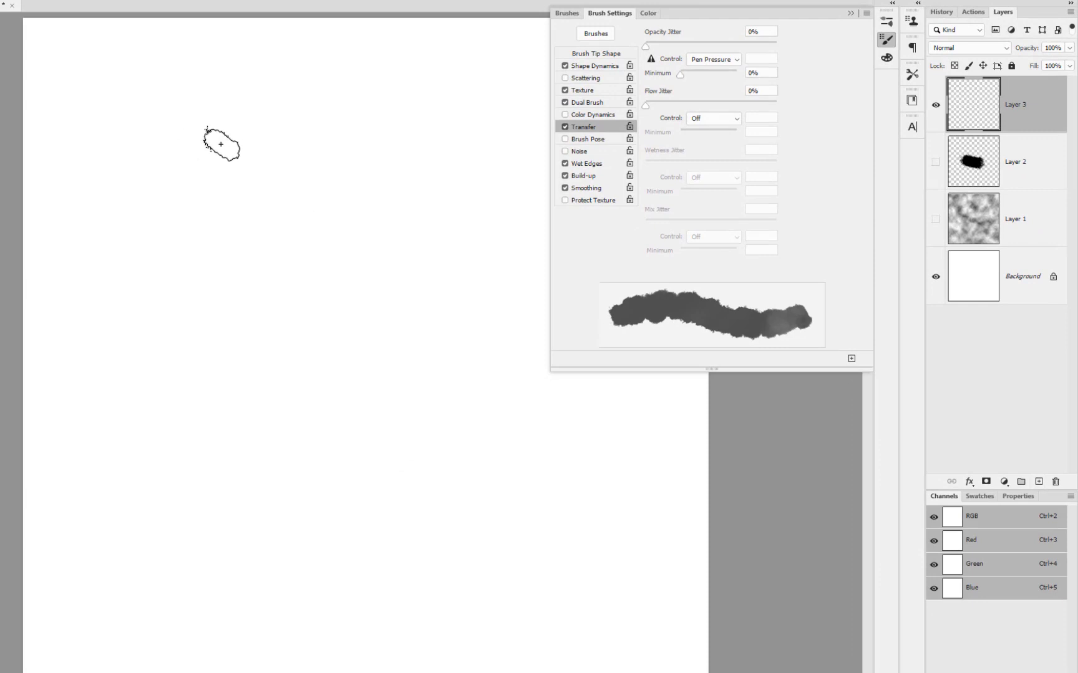
mouse_move(171, 149)
mouse_down()
mouse_move(327, 359)
mouse_move(335, 414)
mouse_up()
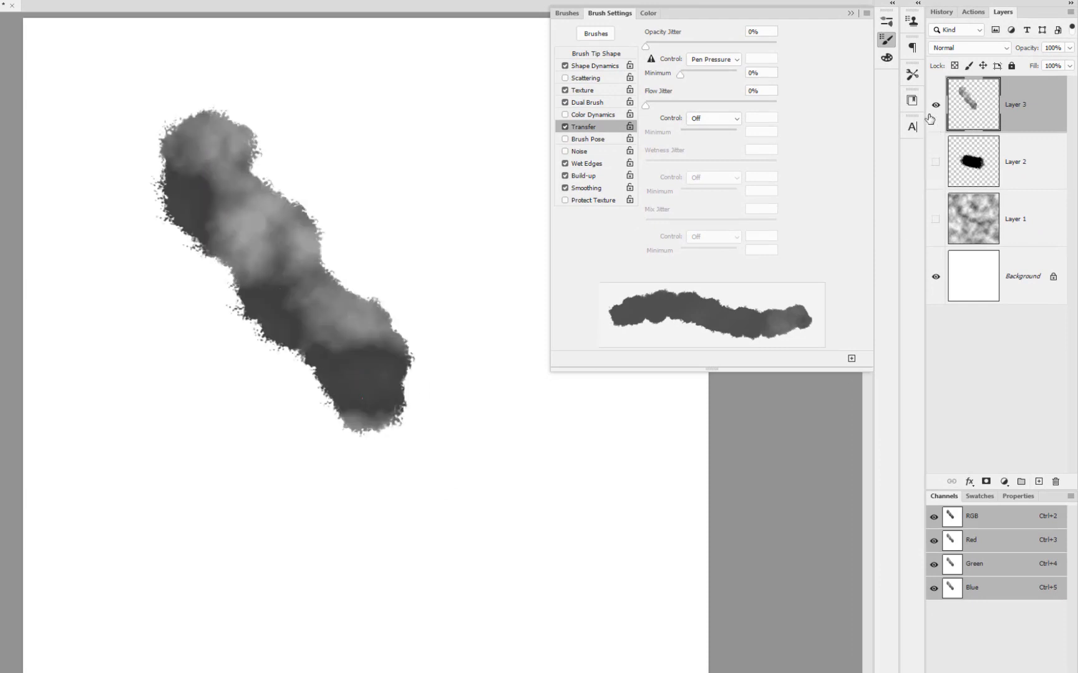
click(934, 163)
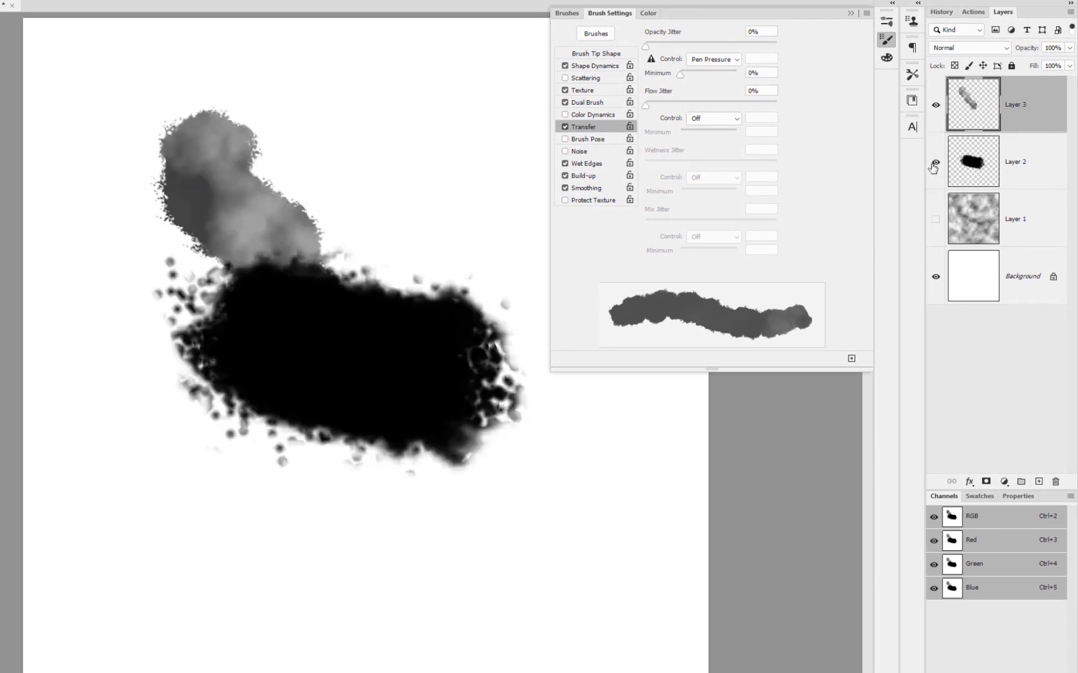
click(934, 163)
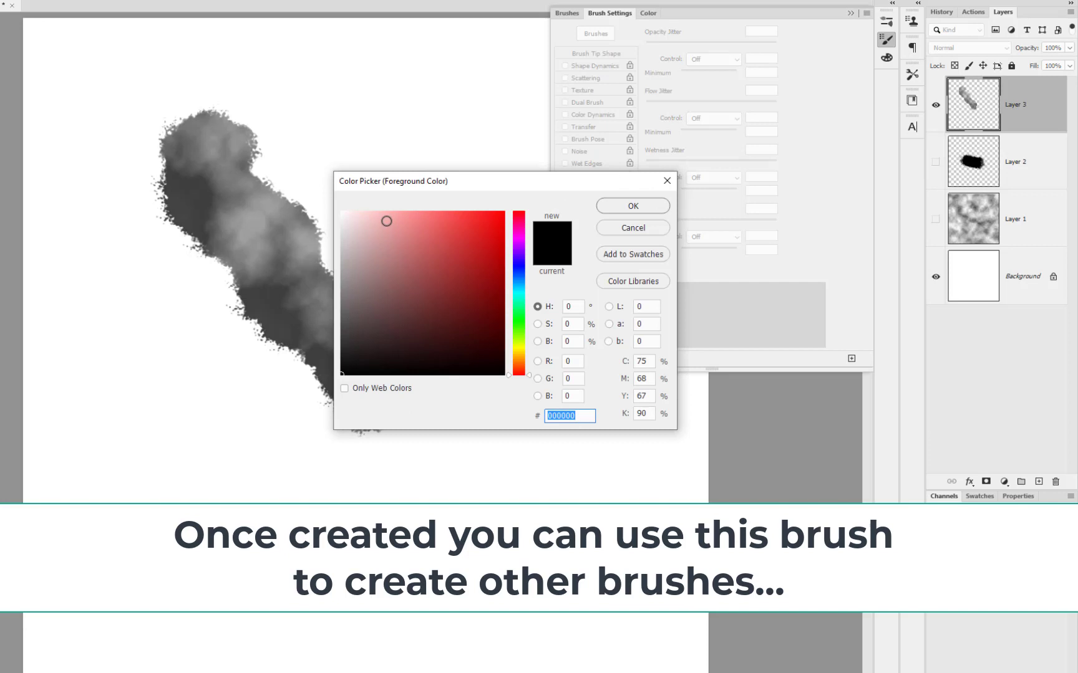
Paint a pale pink stroke beside the grey one, then cyan strokes on the lower left.
click(378, 214)
click(628, 206)
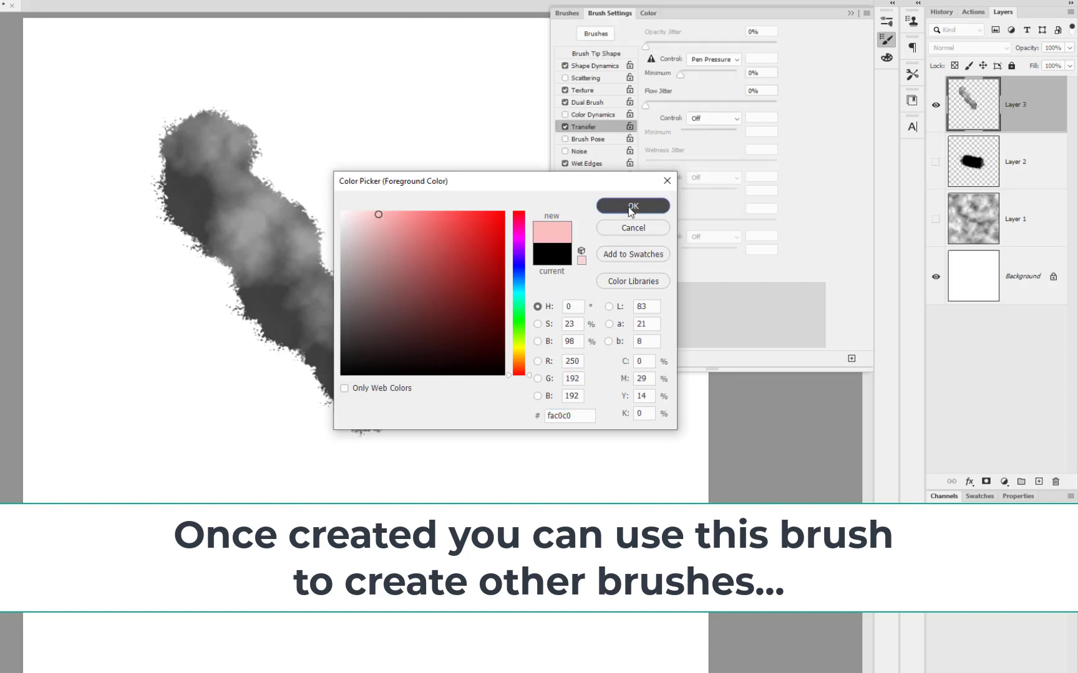
mouse_move(431, 193)
mouse_down()
mouse_move(469, 458)
mouse_move(508, 487)
mouse_move(515, 509)
mouse_up()
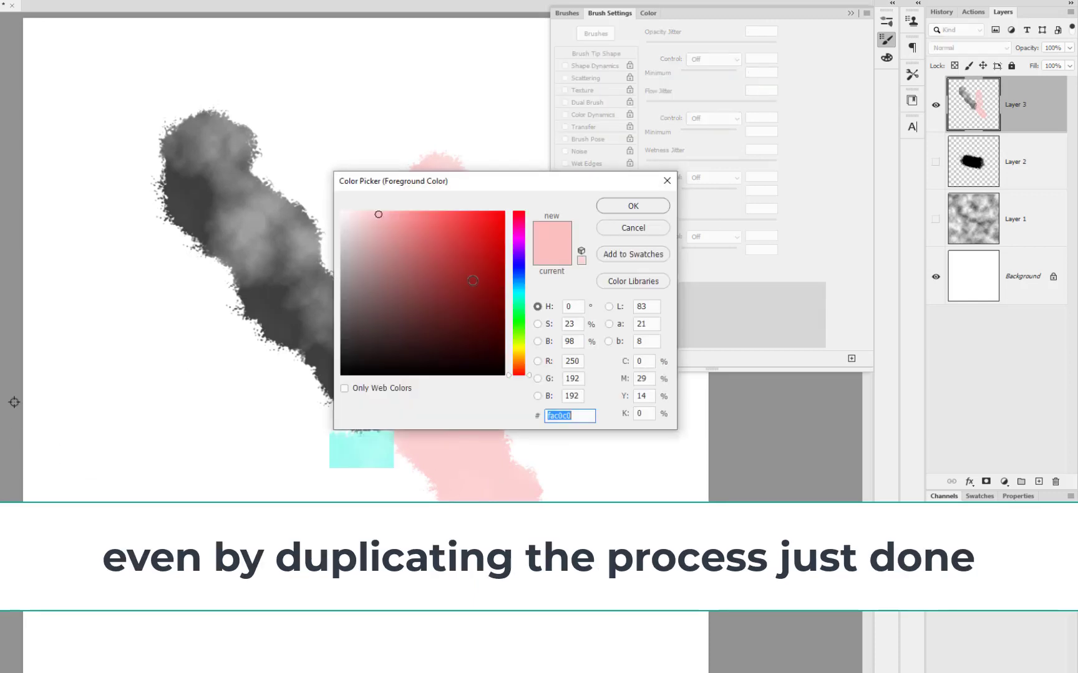
click(518, 296)
click(617, 207)
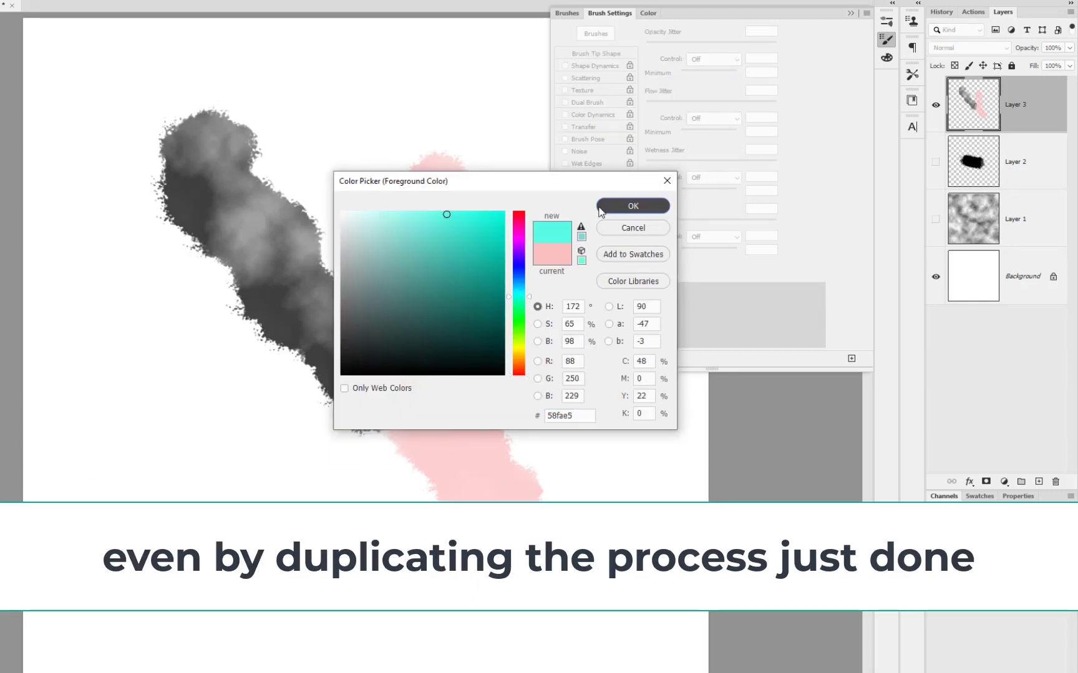
click(132, 333)
drag(187, 352, 211, 500)
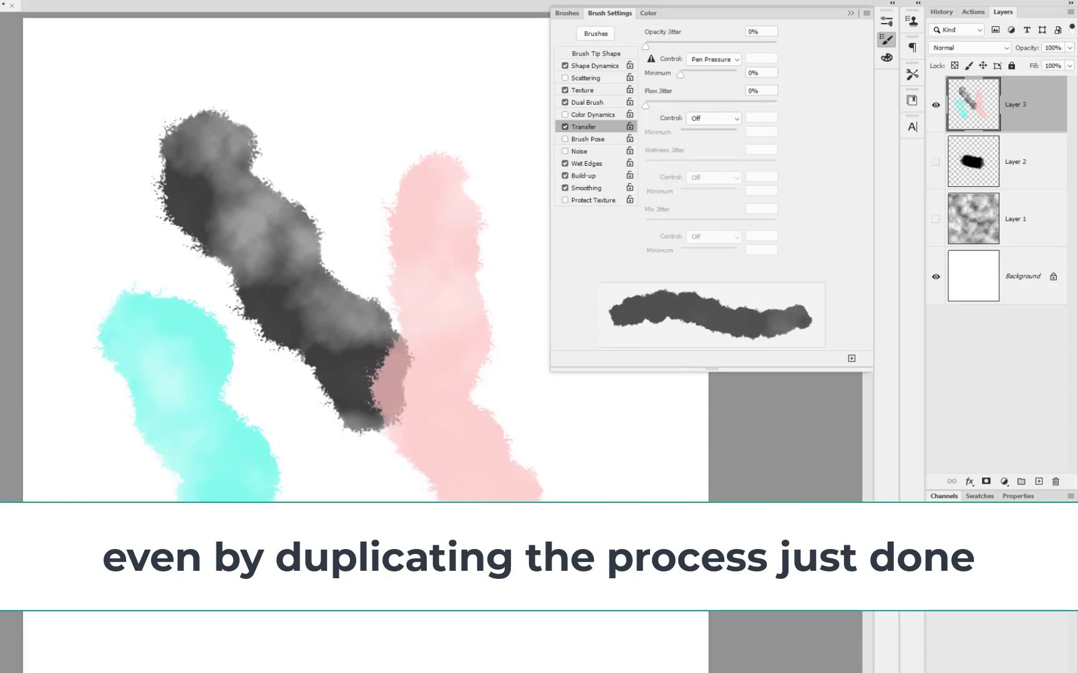